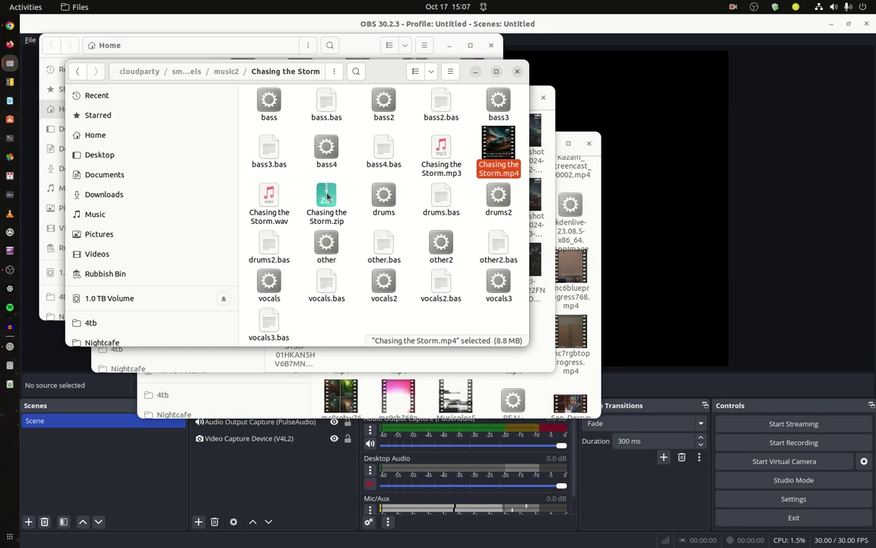
# Extract all files from Chasing the Storm.zip into the Chasing the Storm folder and close the archive
pyautogui.doubleClick(328, 197)
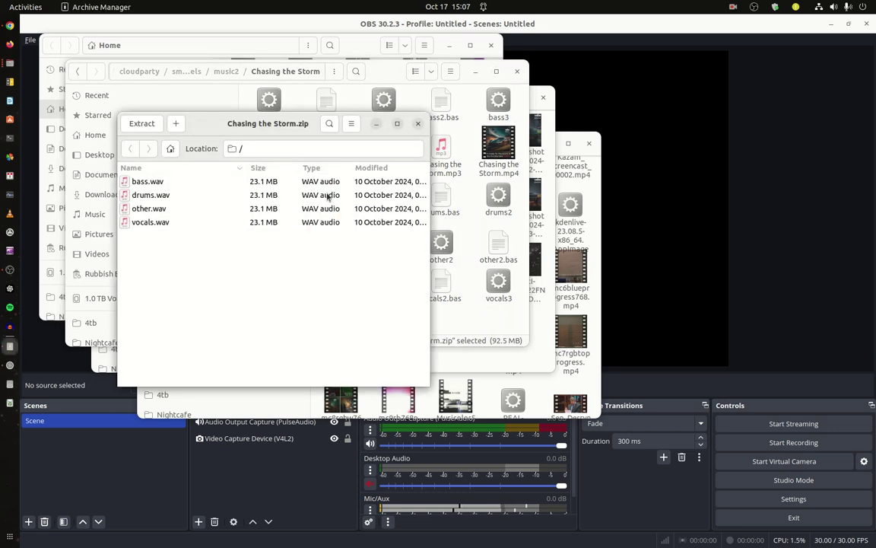
pyautogui.click(142, 124)
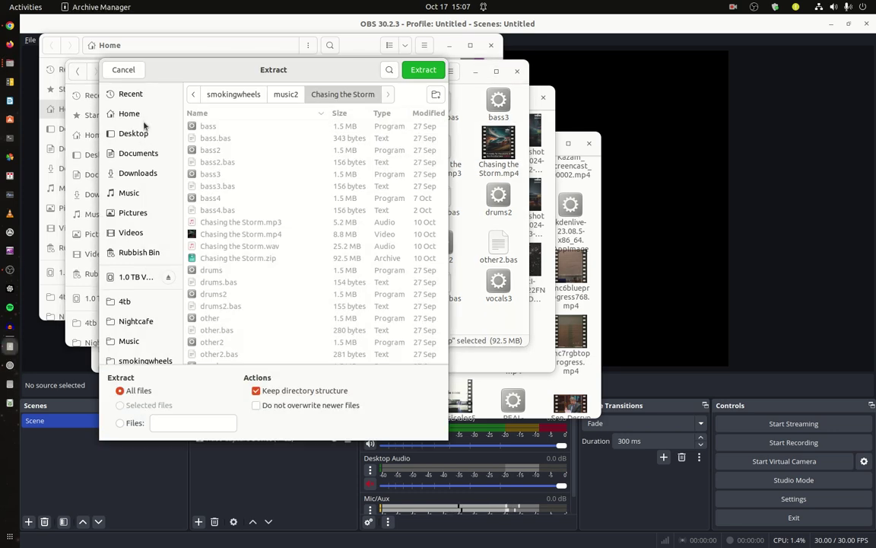
pyautogui.click(423, 69)
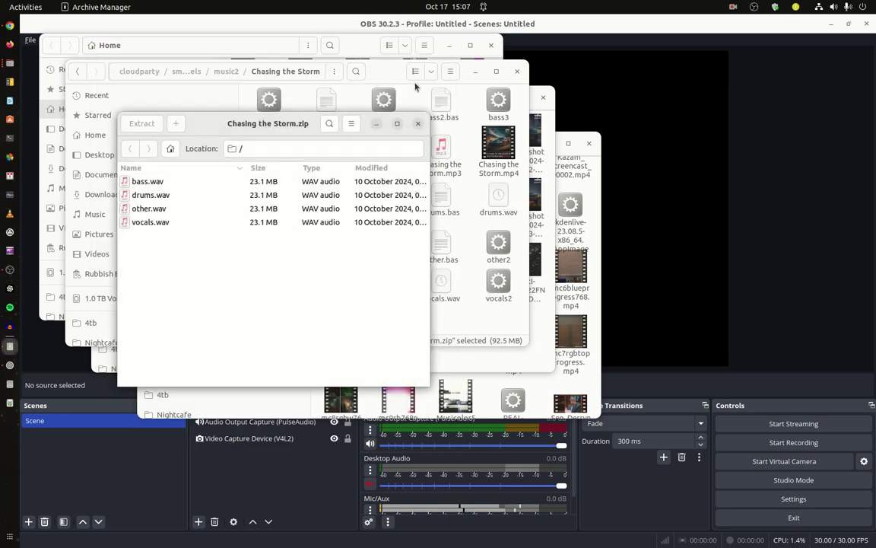
pyautogui.click(233, 263)
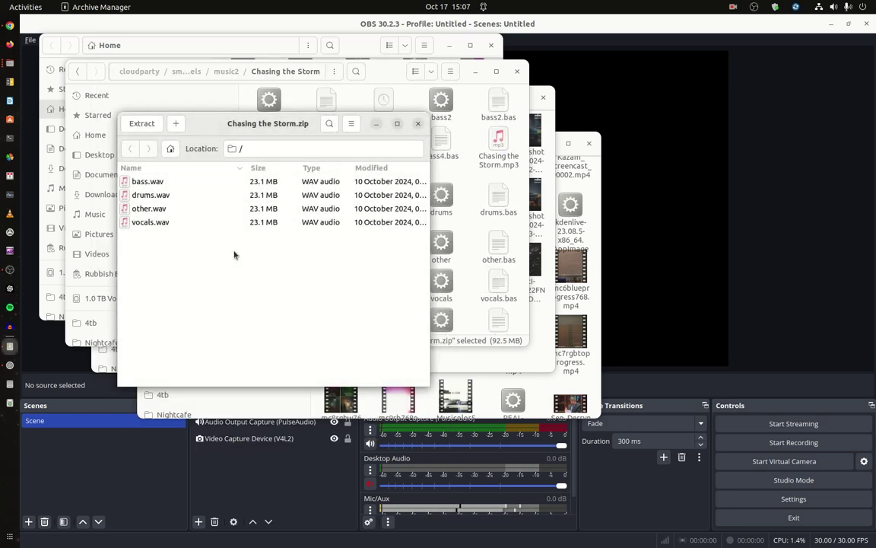
pyautogui.click(418, 123)
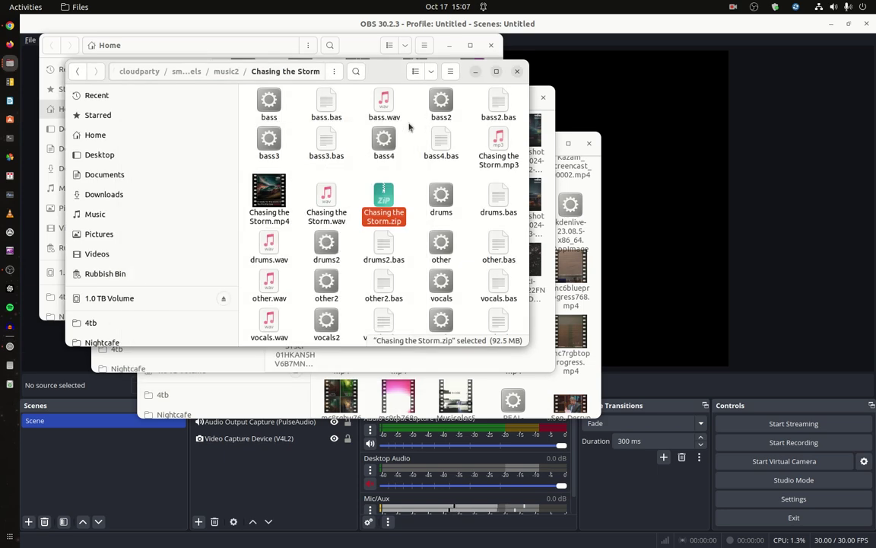
# Open the extracted bass.wav file in Audacity
pyautogui.click(382, 101)
pyautogui.rightClick(383, 101)
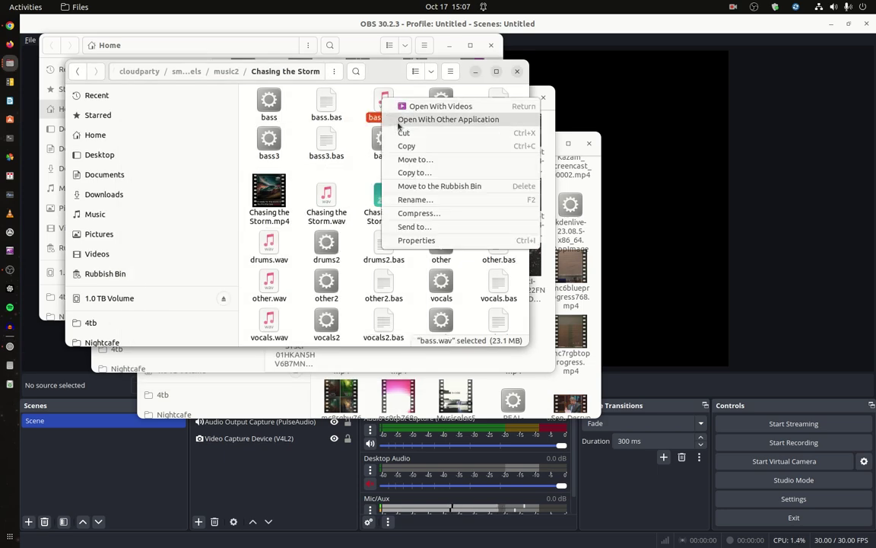
pyautogui.click(399, 122)
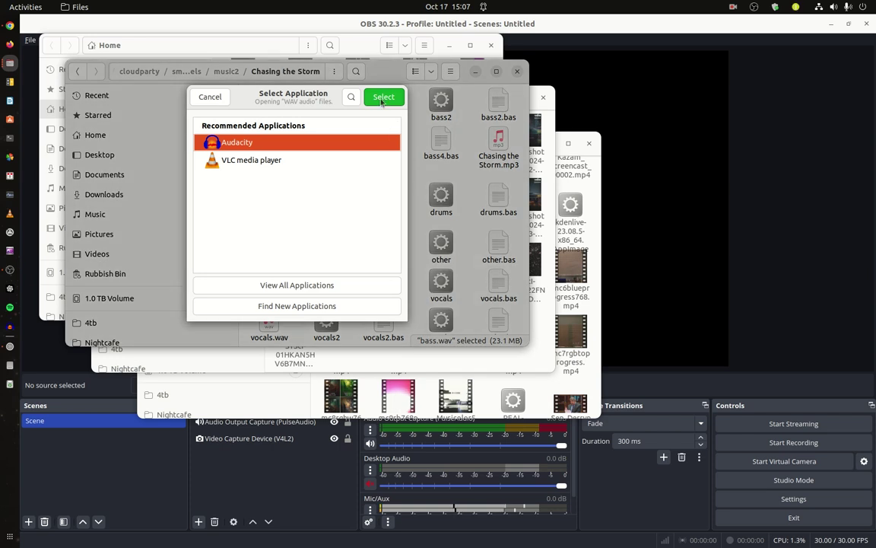
pyautogui.click(383, 97)
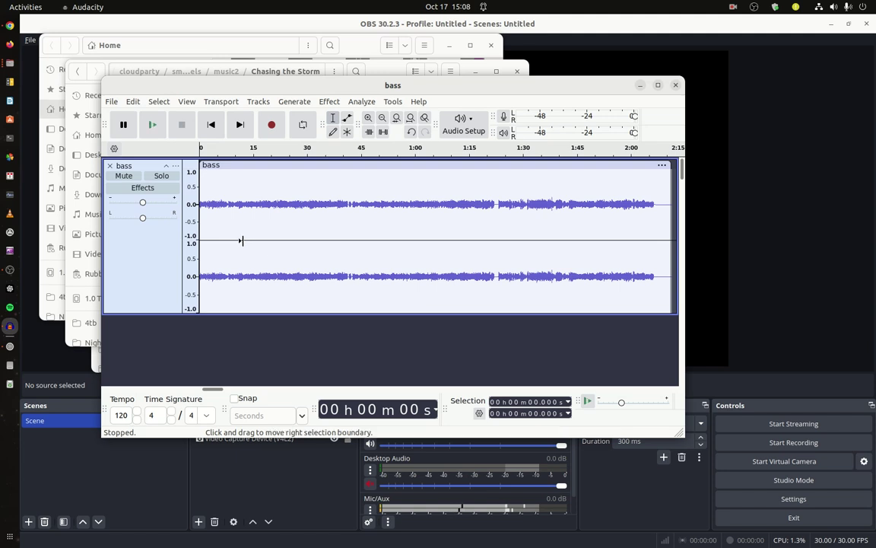
# Amplify the entire bass track by 6.1 dB
pyautogui.hotkey('ctrl', 'a')
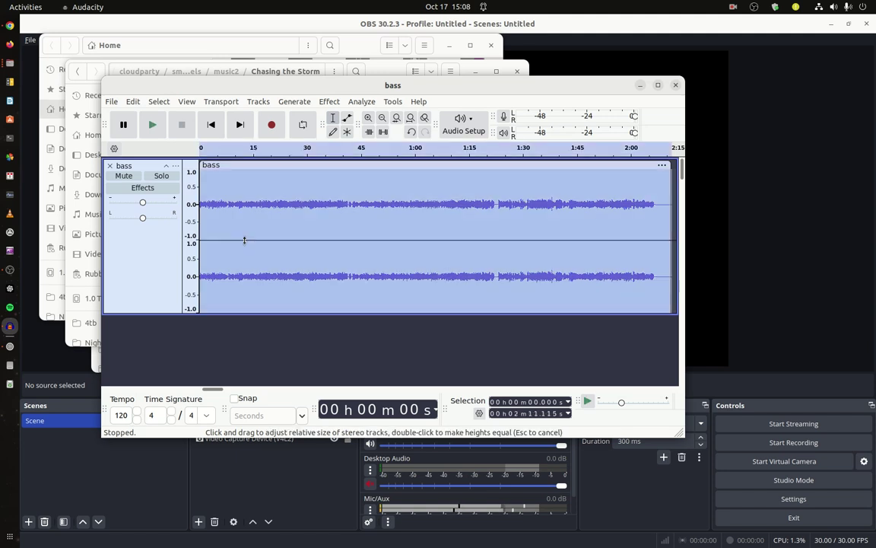
pyautogui.click(330, 102)
pyautogui.moveTo(342, 152)
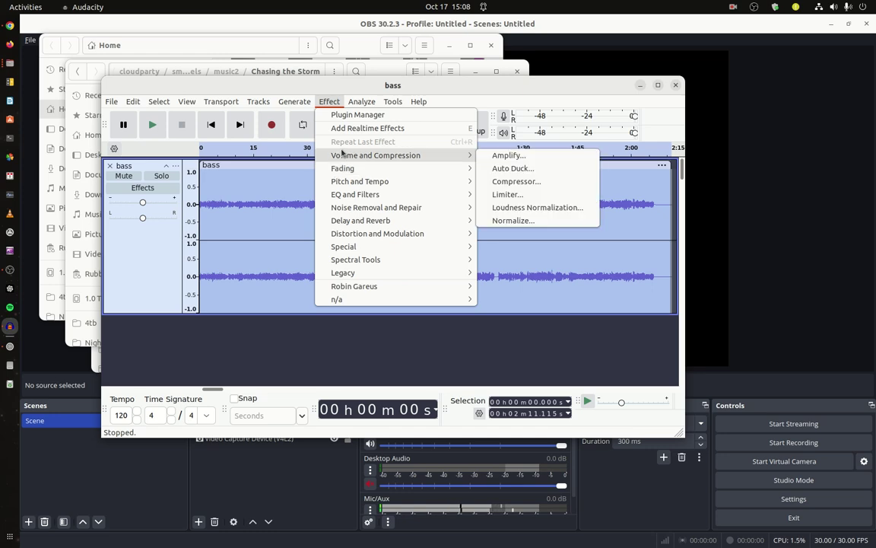
pyautogui.click(516, 155)
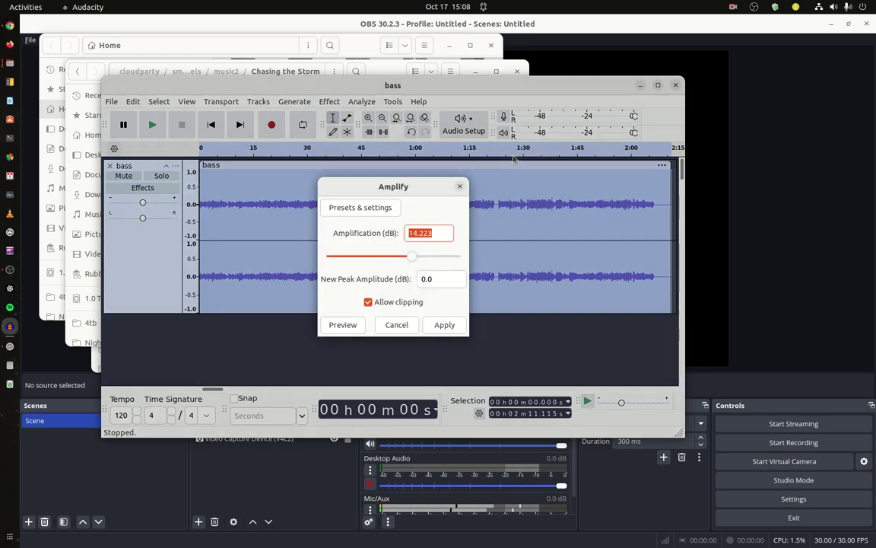
pyautogui.moveTo(407, 259)
pyautogui.mouseDown()
pyautogui.moveTo(397, 258)
pyautogui.moveTo(404, 259)
pyautogui.mouseUp()
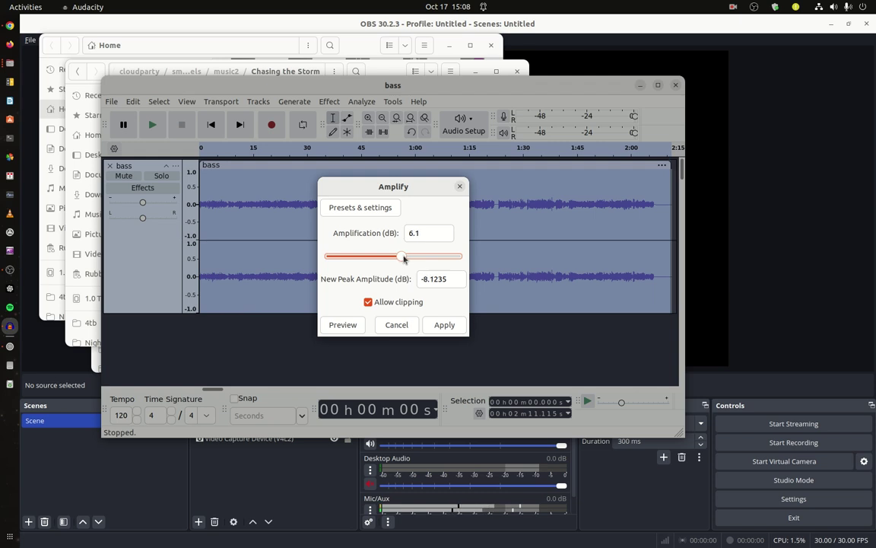
pyautogui.click(447, 324)
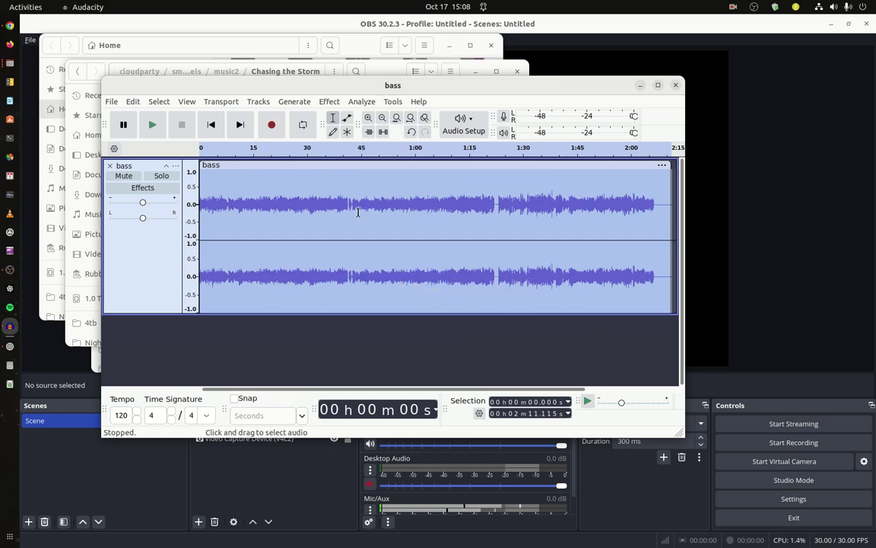
# Start an audio export of the bass track and set its destination to the Chasing the Storm folder in music2
pyautogui.click(113, 102)
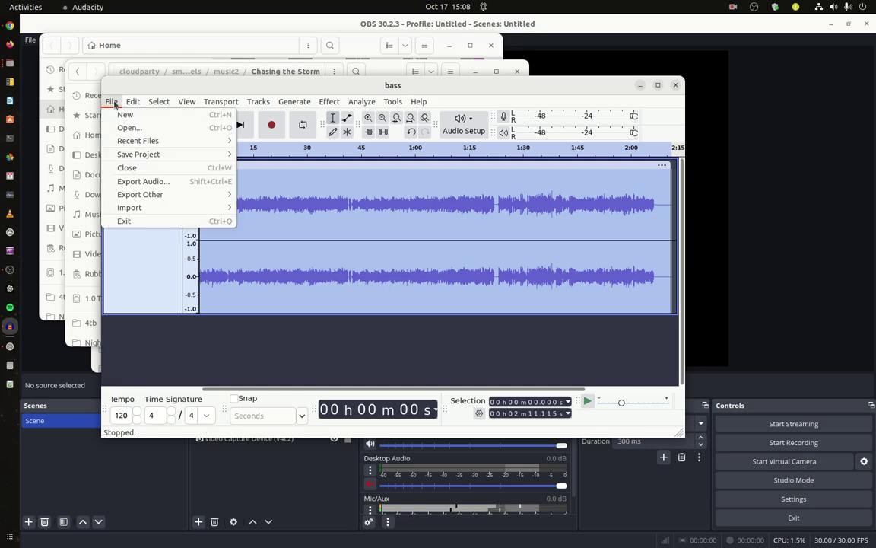
pyautogui.click(122, 181)
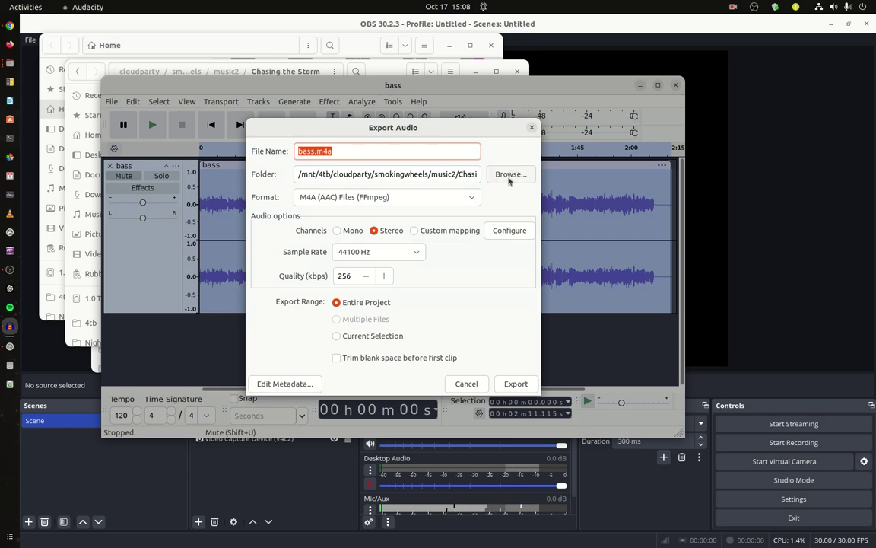
pyautogui.click(510, 175)
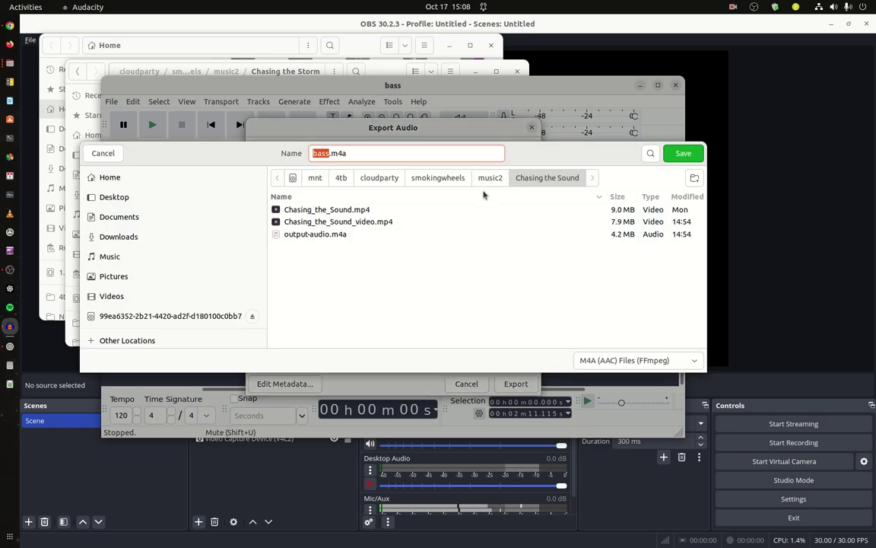
pyautogui.click(491, 177)
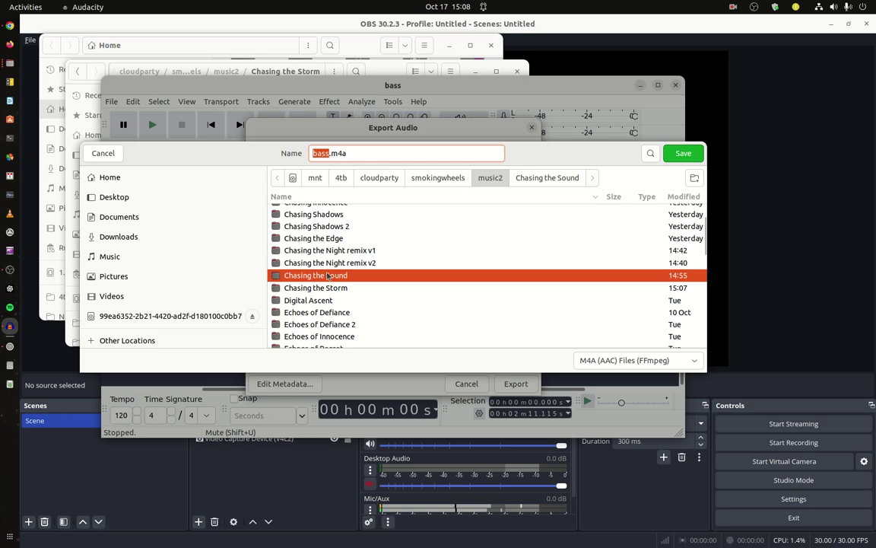
pyautogui.click(326, 293)
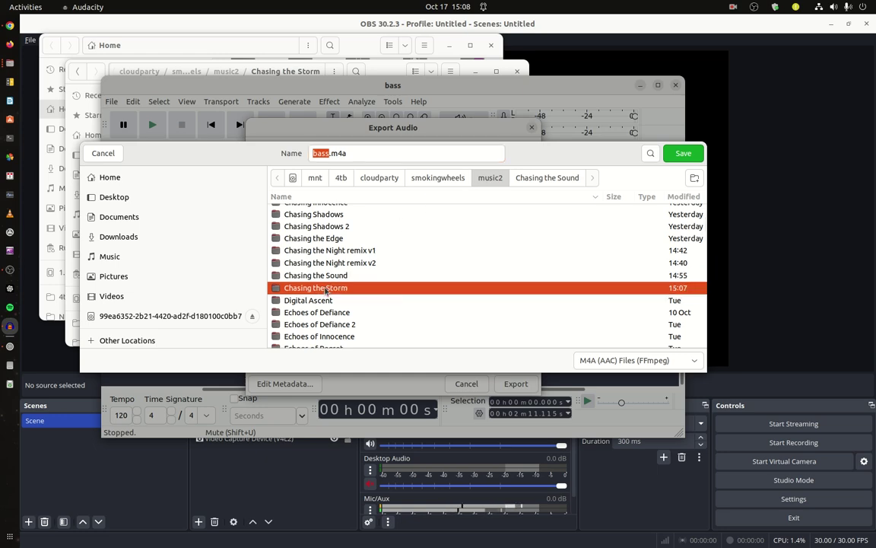
pyautogui.doubleClick(325, 289)
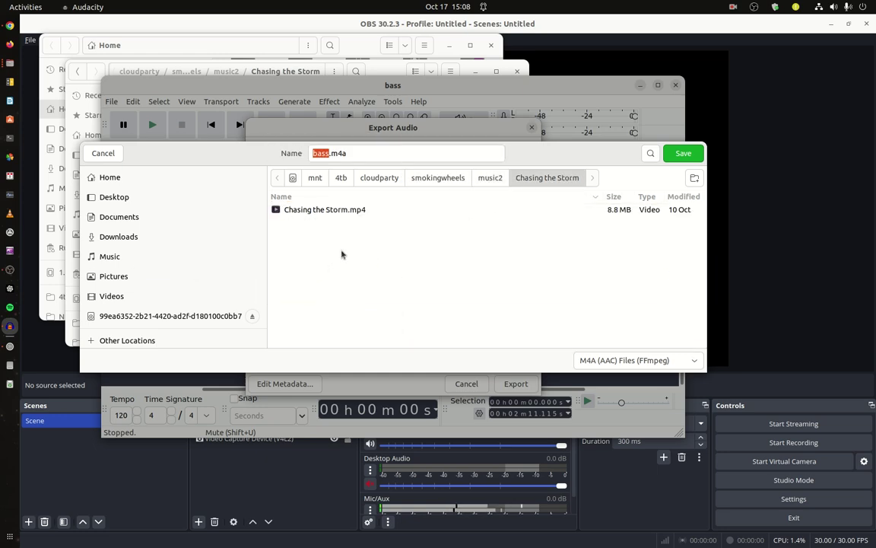
pyautogui.click(691, 154)
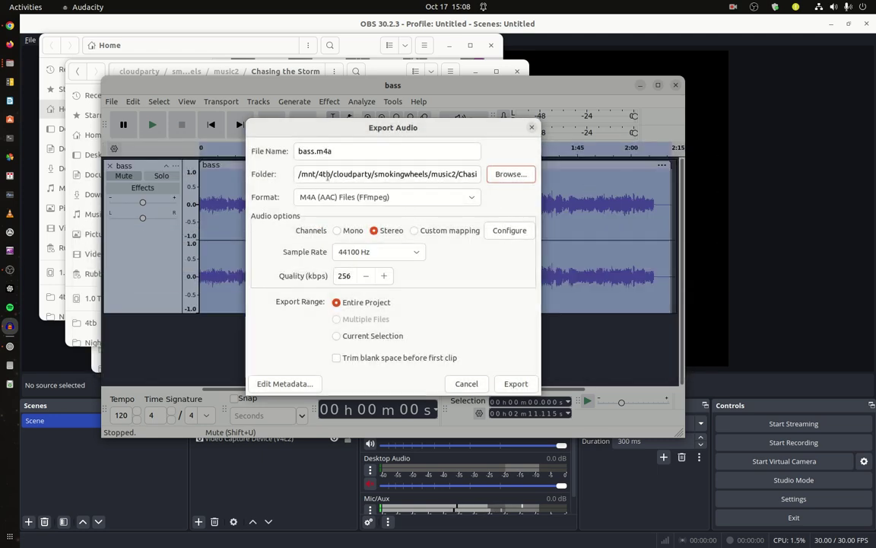
# Set the export format to WAV (Microsoft), name the file bass2.wav and export it
pyautogui.click(329, 194)
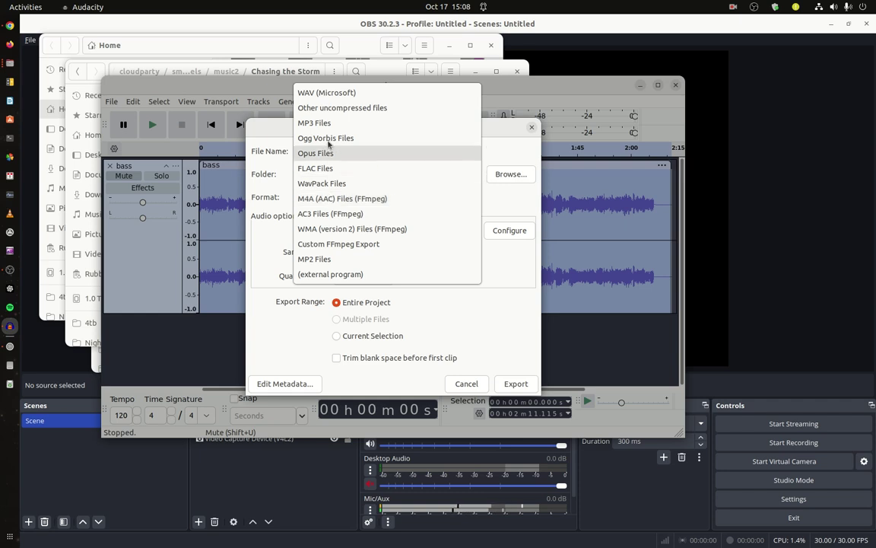
pyautogui.click(327, 90)
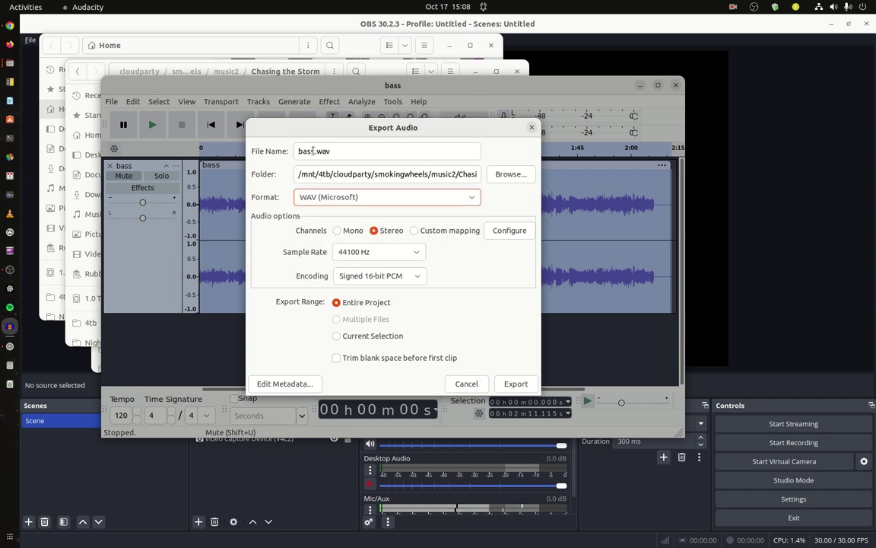
pyautogui.click(313, 150)
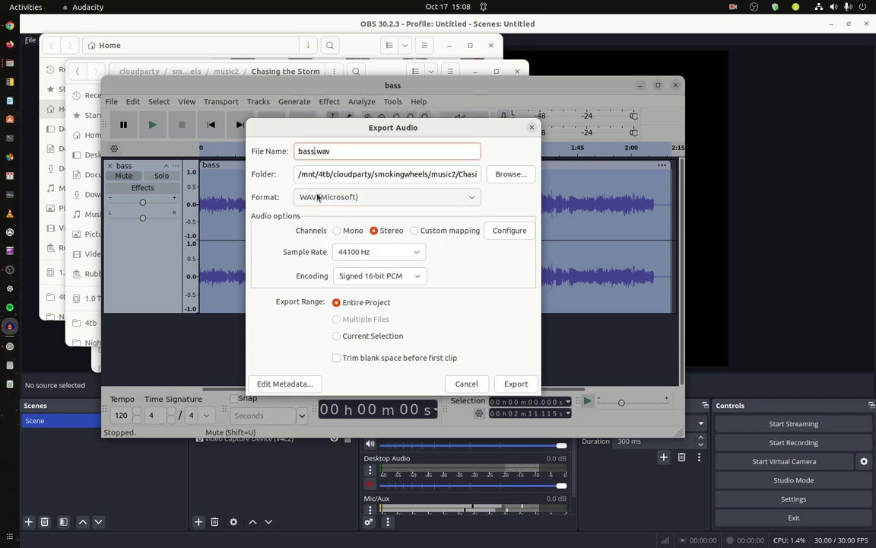
pyautogui.write('2')
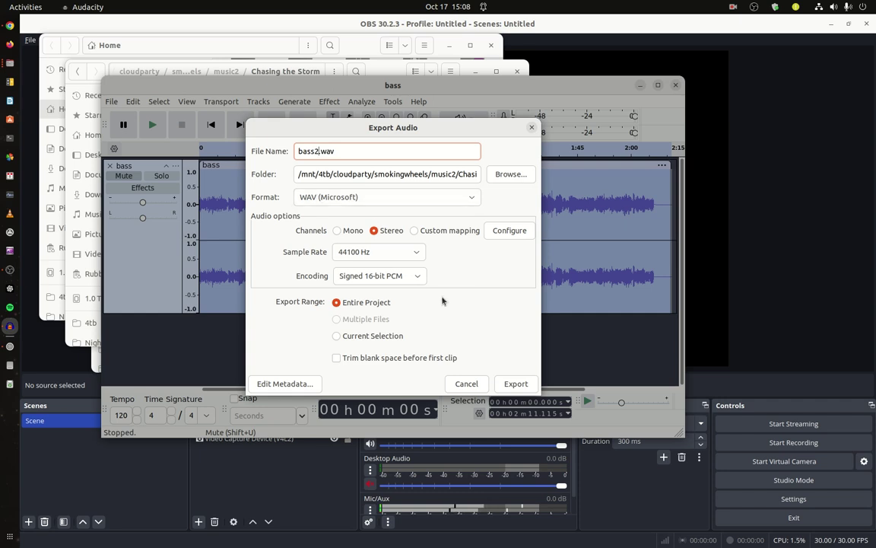
pyautogui.click(517, 384)
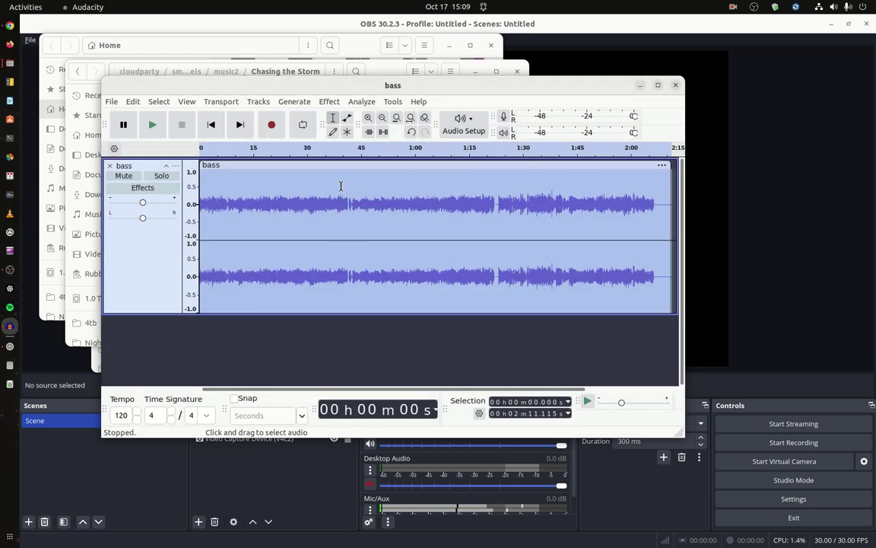
# Amplify the selected bass track by a further 3.0 dB and play back its opening seconds
pyautogui.click(333, 101)
pyautogui.moveTo(339, 157)
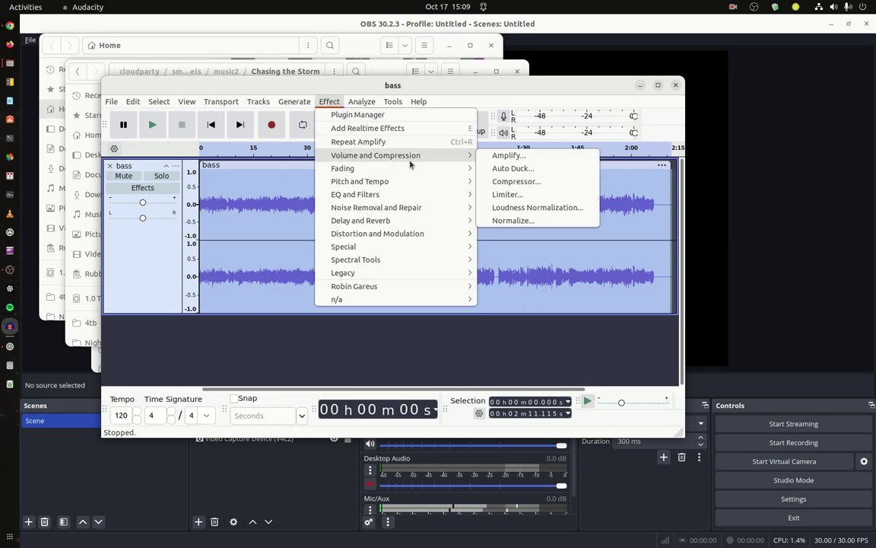
pyautogui.click(506, 155)
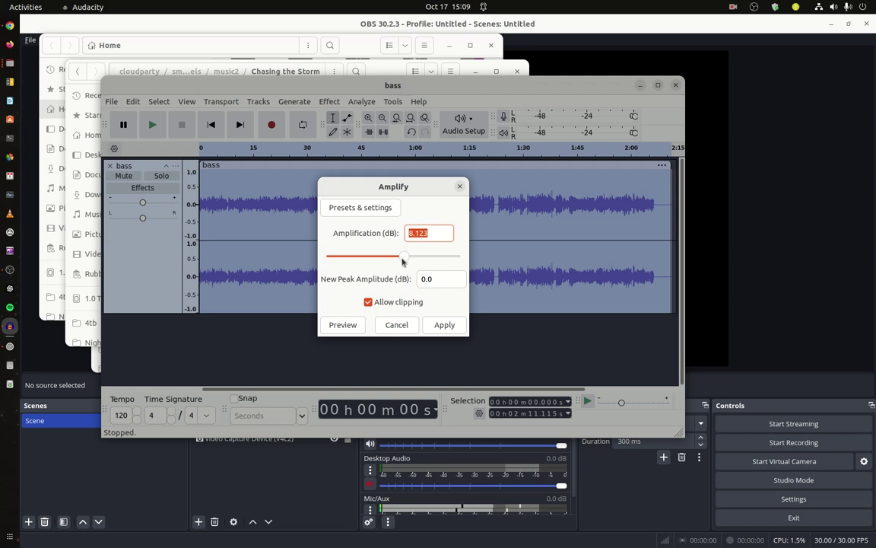
pyautogui.moveTo(403, 261); pyautogui.dragTo(383, 253)
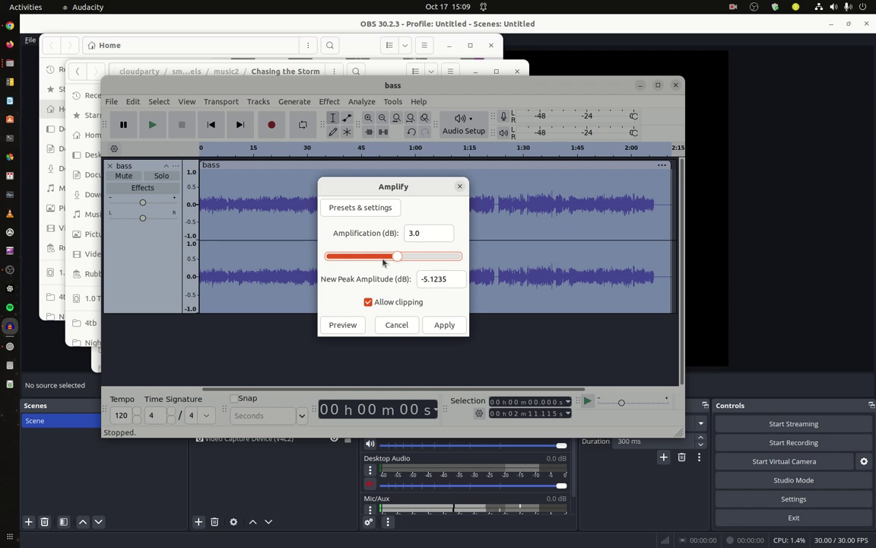
pyautogui.click(431, 325)
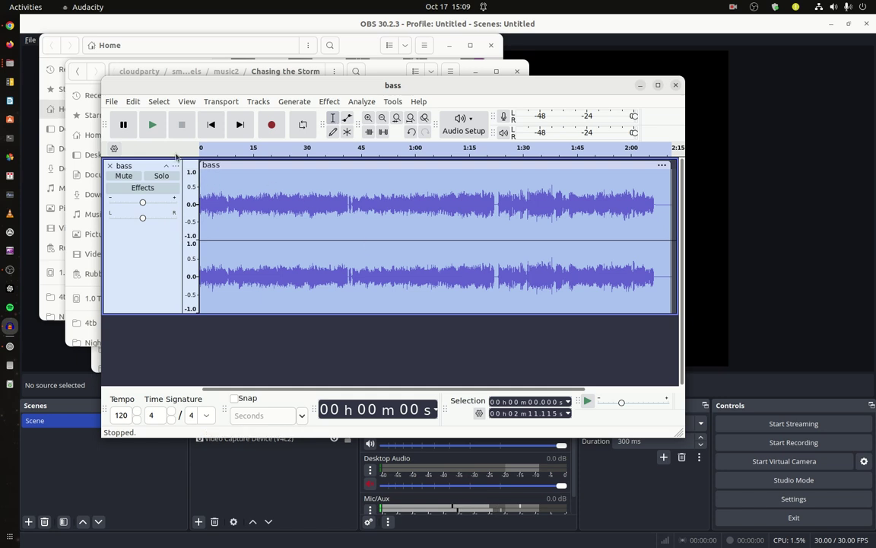
pyautogui.click(151, 125)
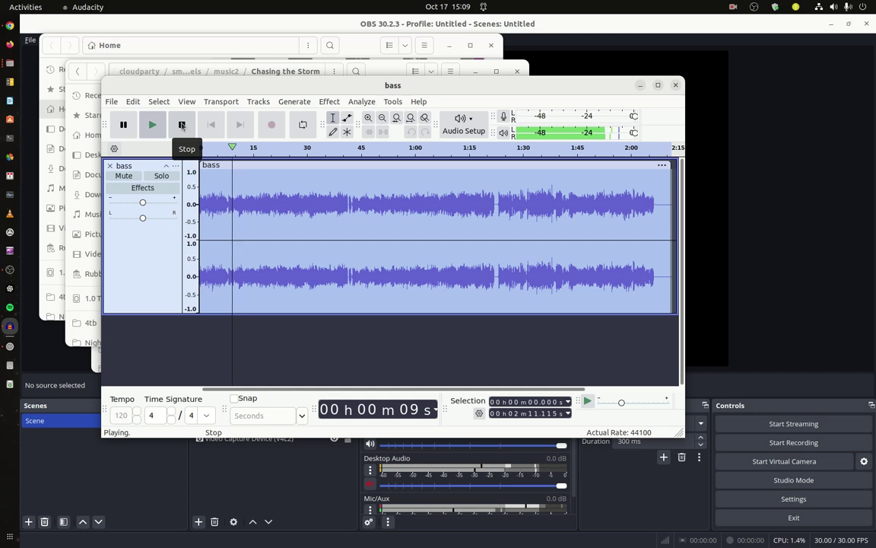
pyautogui.click(182, 127)
# Export the louder bass track as bass3.wav in WAV (Microsoft) format to the same folder
pyautogui.click(111, 101)
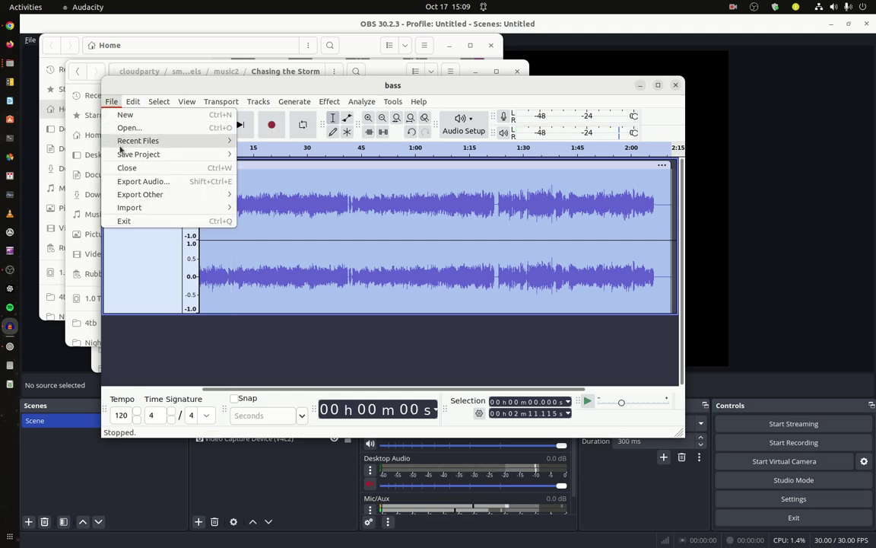
pyautogui.click(132, 183)
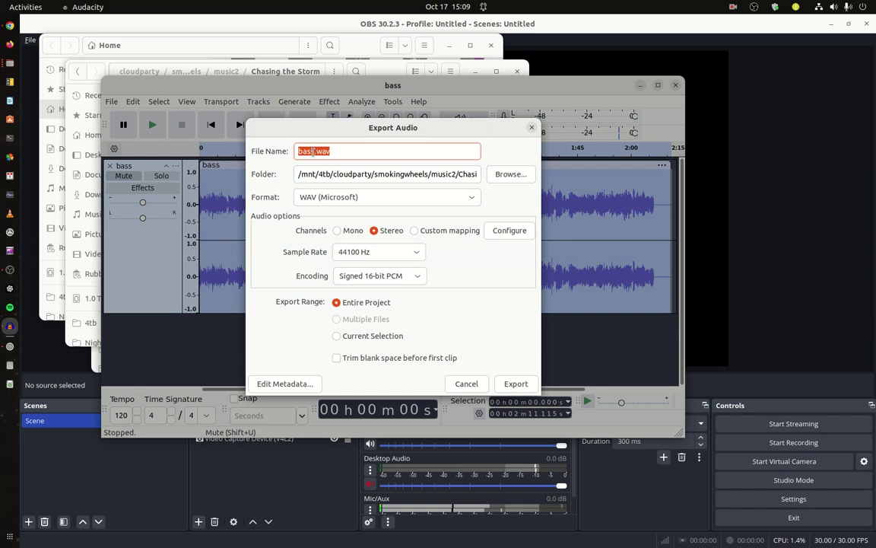
pyautogui.click(313, 151)
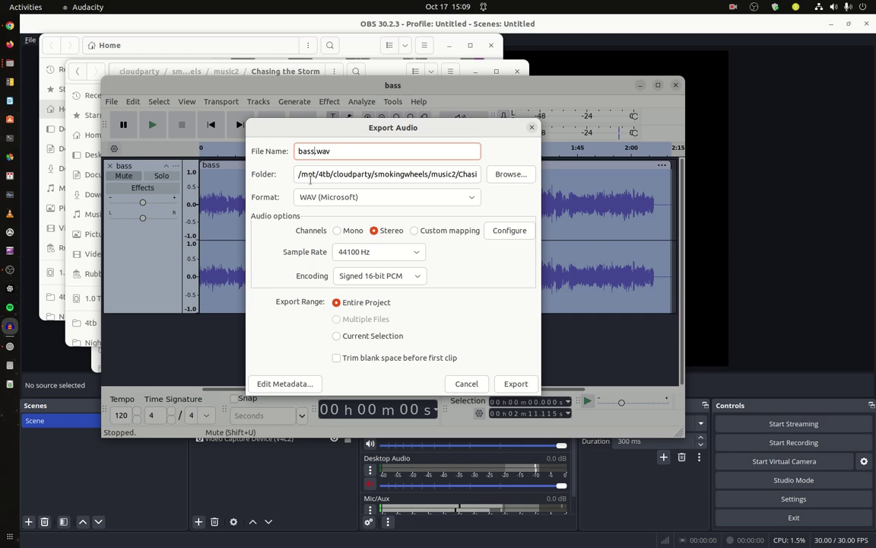
pyautogui.write('3')
pyautogui.click(514, 383)
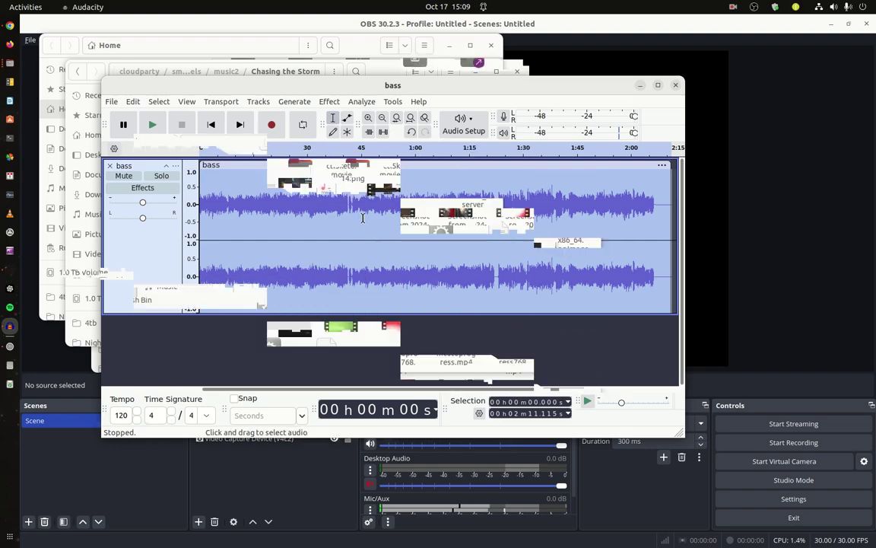
# Close the bass project without saving and open drums.wav from the Chasing the Storm folder in Audacity
pyautogui.click(676, 85)
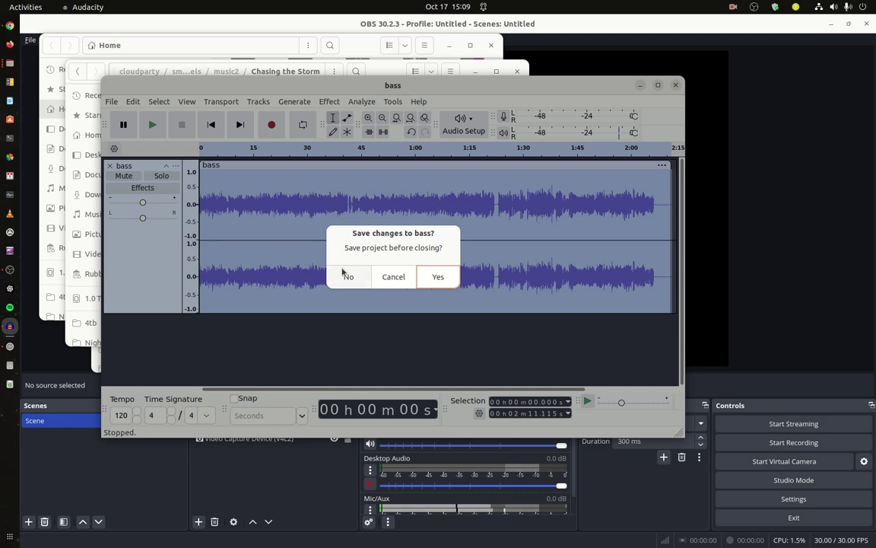
pyautogui.click(348, 277)
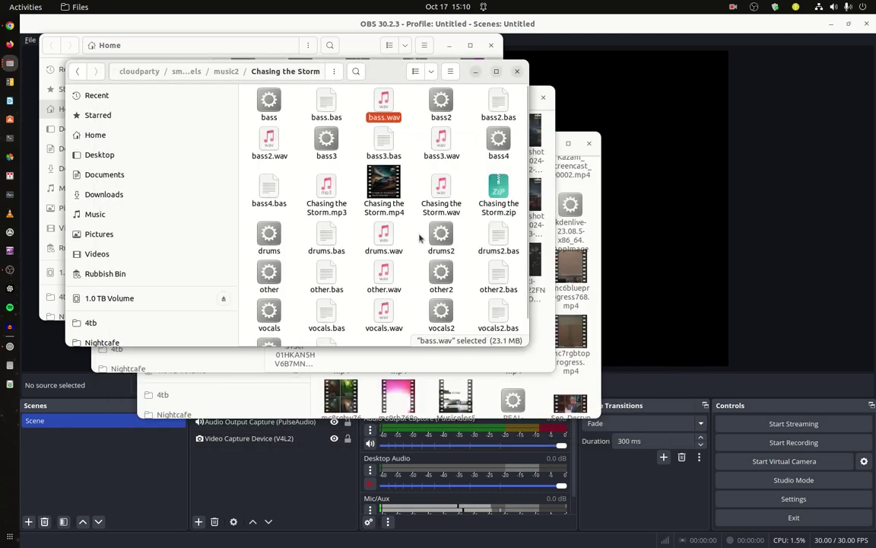
pyautogui.click(387, 236)
pyautogui.rightClick(384, 236)
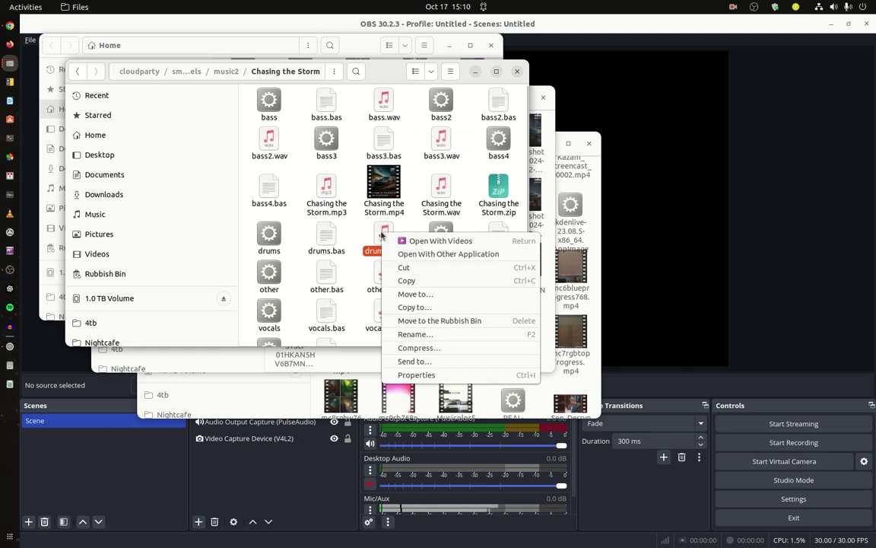
pyautogui.click(395, 256)
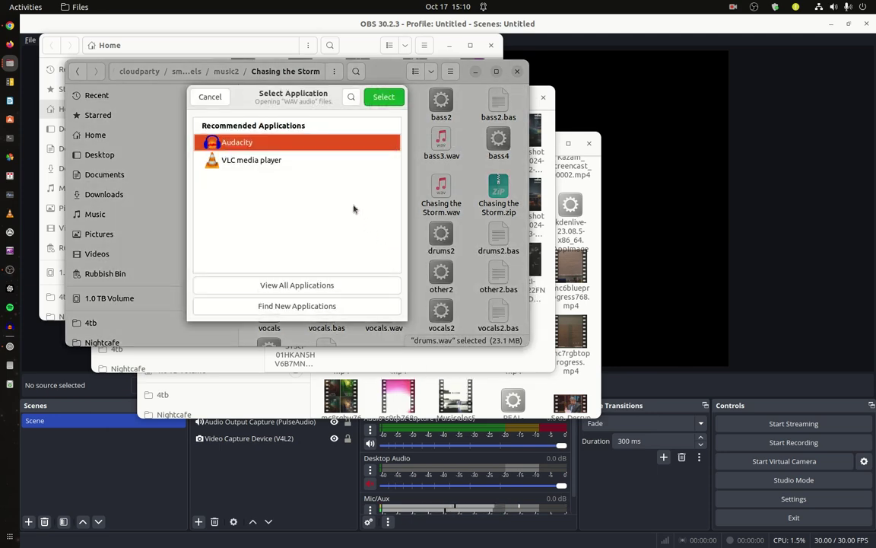
pyautogui.click(384, 98)
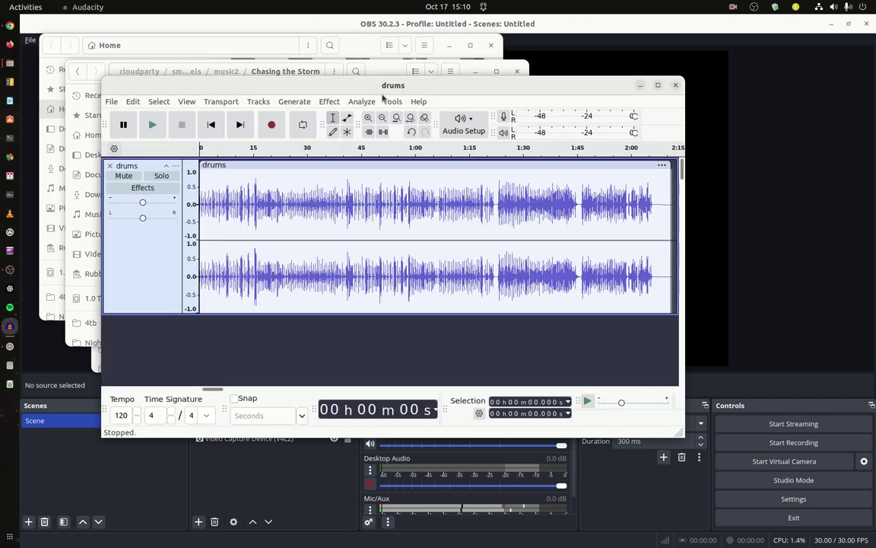
# Select the whole drums track and amplify it by 2.5 dB with clipping allowed
pyautogui.doubleClick(307, 256)
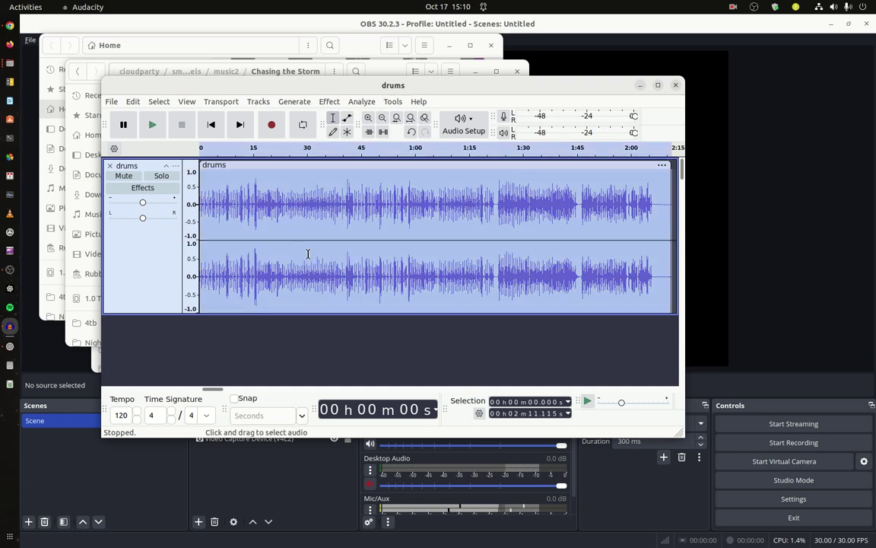
pyautogui.click(330, 101)
pyautogui.moveTo(381, 155)
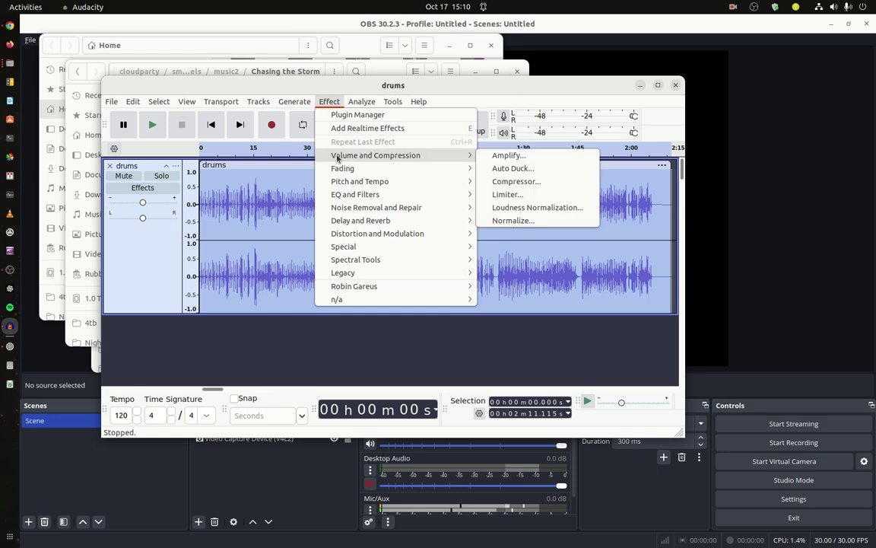
pyautogui.click(507, 155)
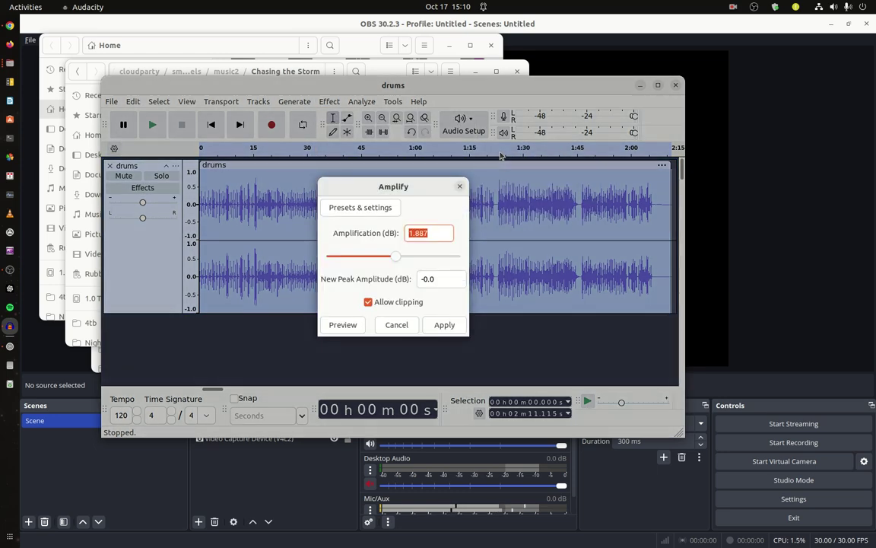
pyautogui.moveTo(395, 259); pyautogui.dragTo(389, 261)
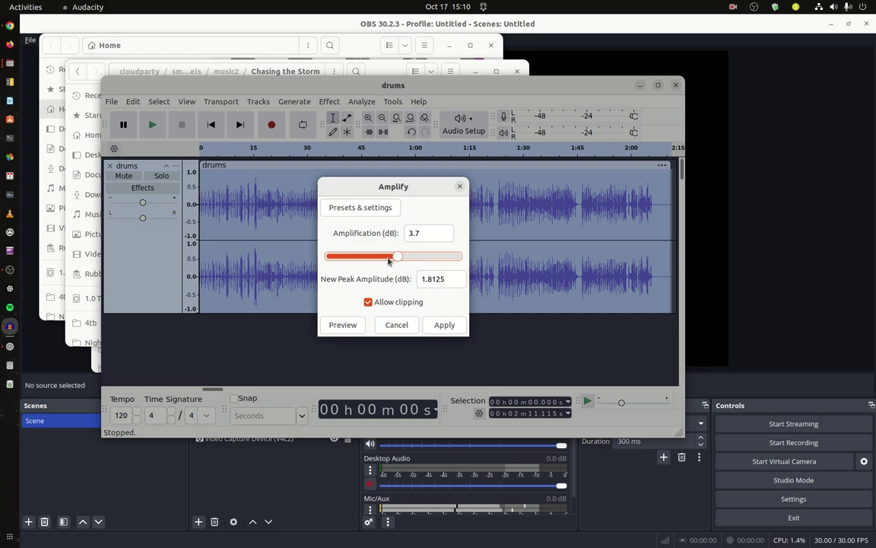
pyautogui.press('Left')
pyautogui.press('Left')
pyautogui.press('Left')
pyautogui.press('Left')
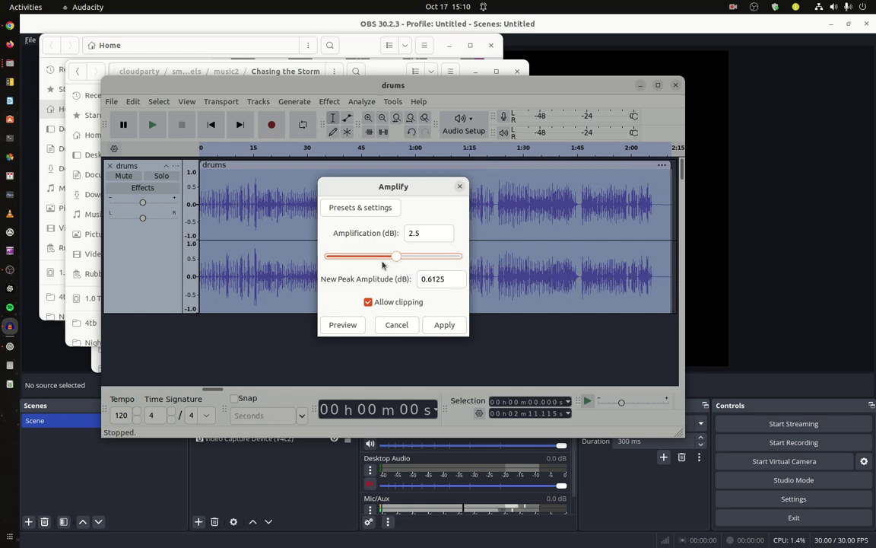
pyautogui.click(434, 327)
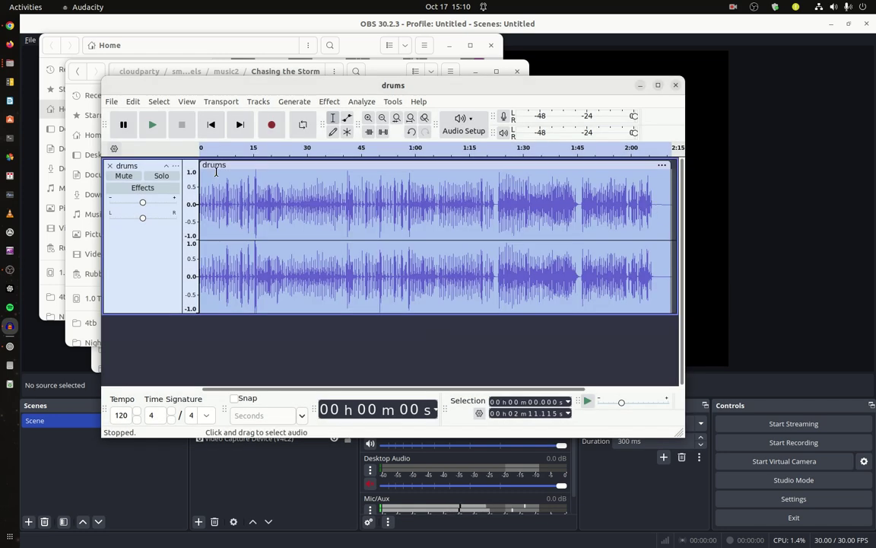
# Export the amplified drums as drums2.wav in WAV (Microsoft) format to the Chasing the Storm folder, and close the project without saving
pyautogui.click(113, 102)
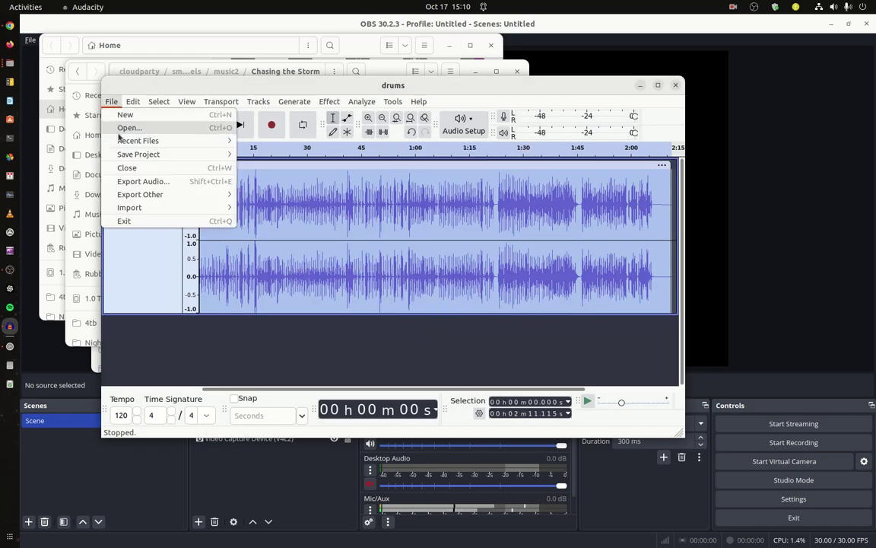
pyautogui.click(125, 181)
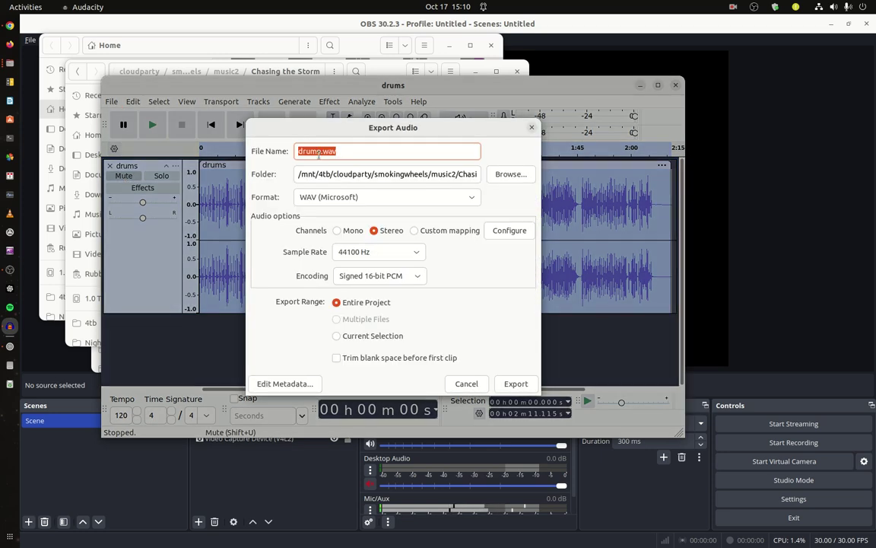
pyautogui.click(320, 150)
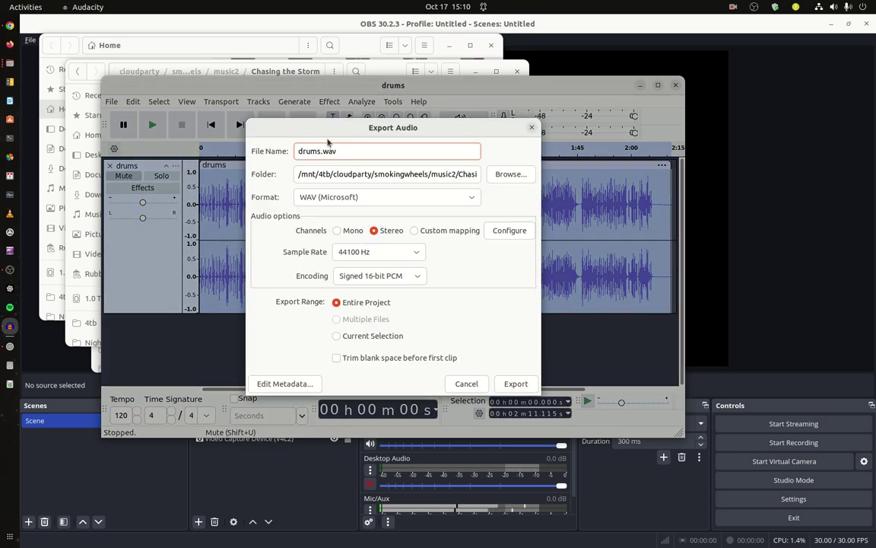
pyautogui.click(517, 384)
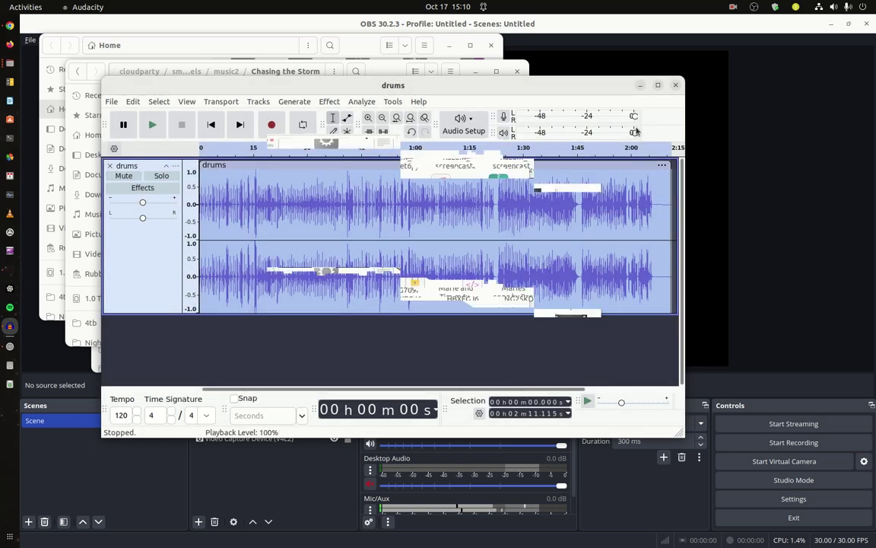
pyautogui.click(676, 84)
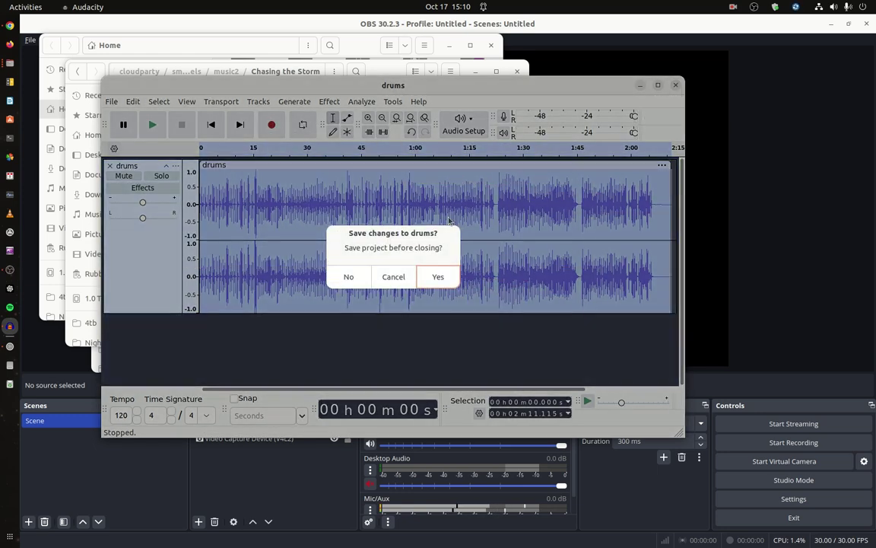
pyautogui.click(346, 276)
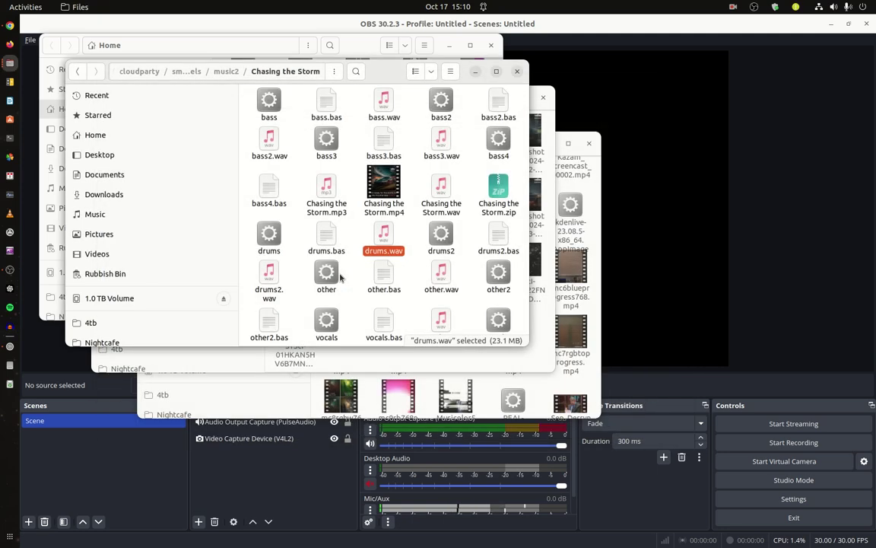
# Open other.wav in Audacity to check its waveform levels, and close it without saving
pyautogui.click(445, 276)
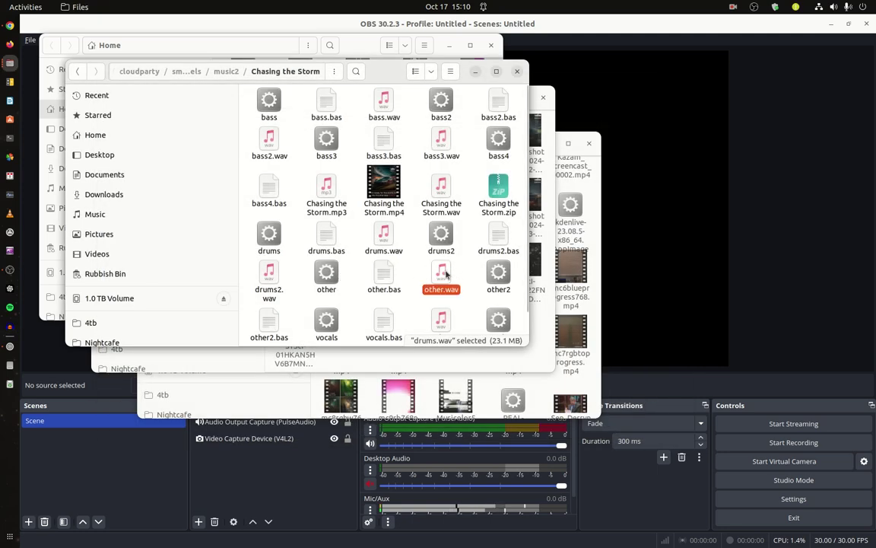
pyautogui.rightClick(445, 276)
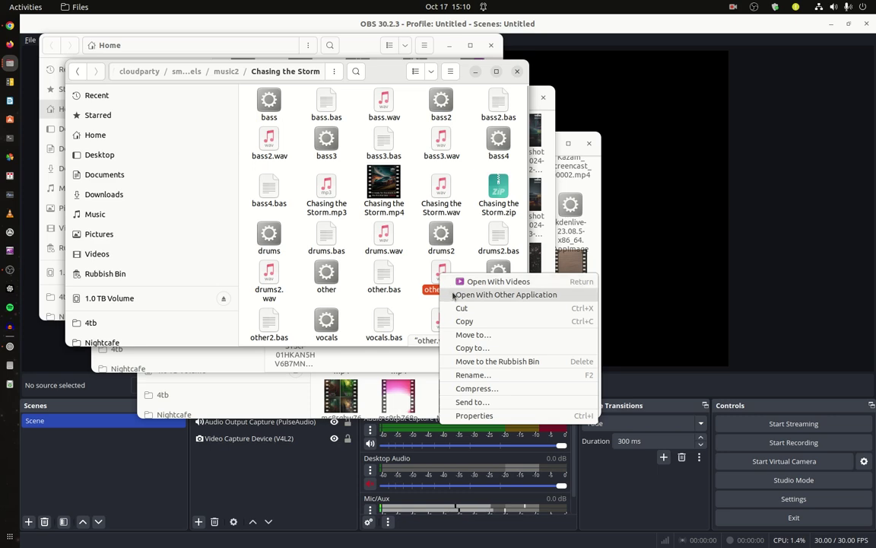
pyautogui.click(454, 295)
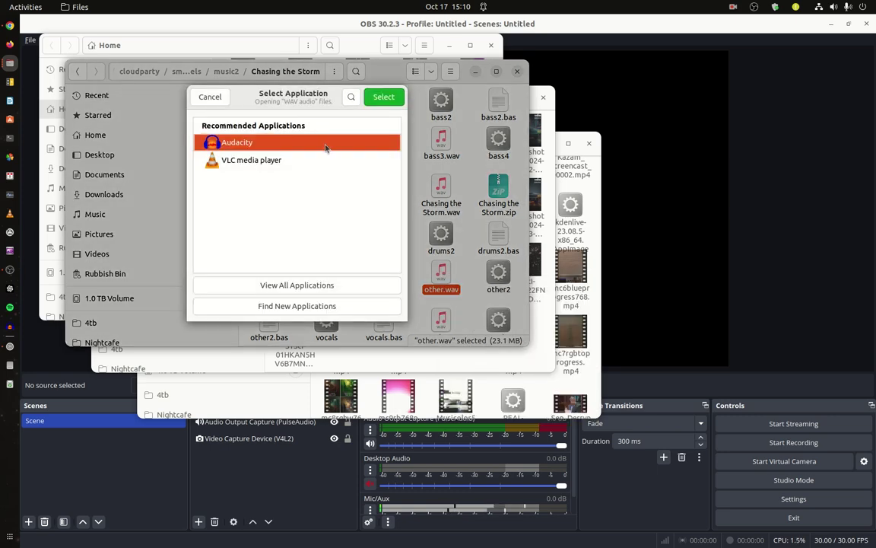
pyautogui.click(384, 97)
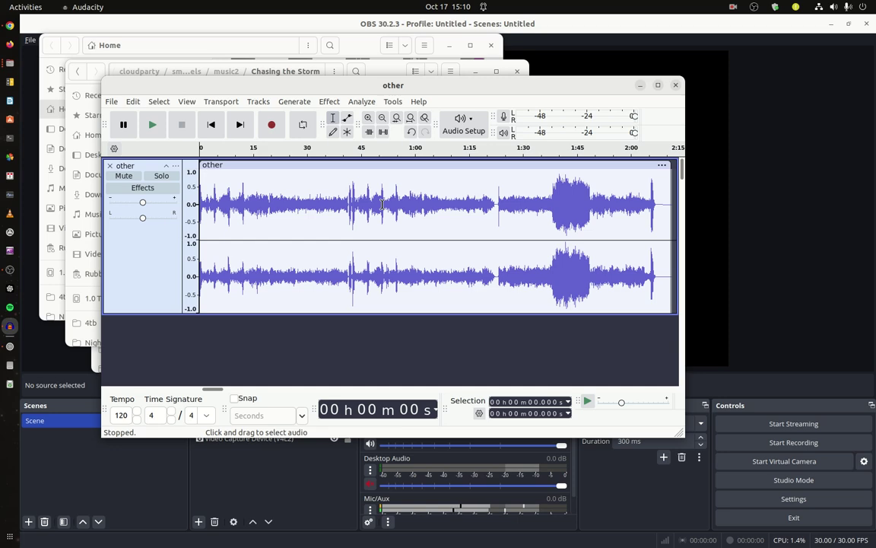
pyautogui.click(675, 85)
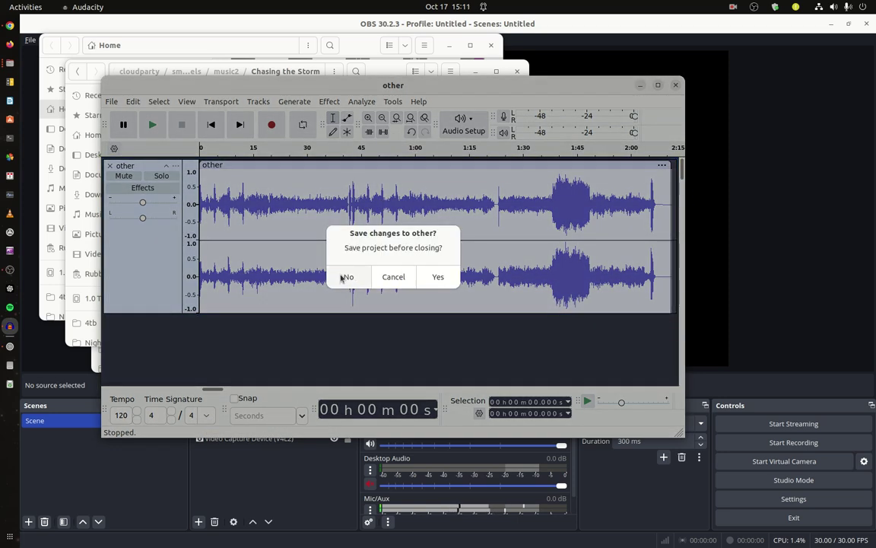
pyautogui.click(347, 277)
# Open vocals.wav from the Chasing the Storm folder in Audacity
pyautogui.scroll(-1, 434, 301)
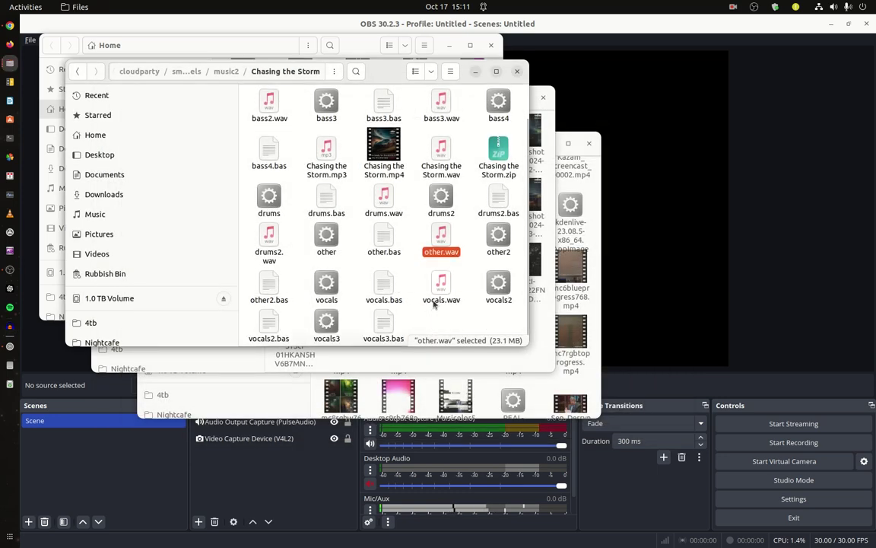
pyautogui.click(443, 287)
pyautogui.rightClick(443, 286)
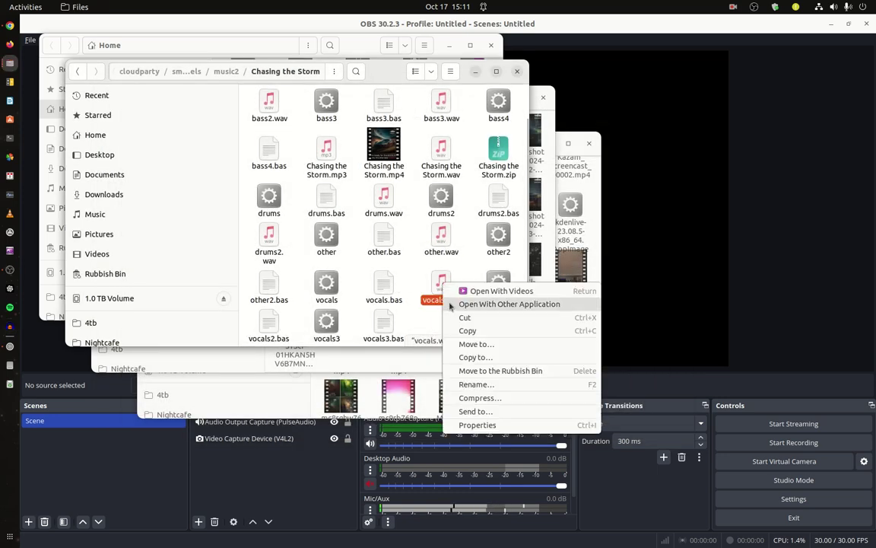
pyautogui.click(487, 303)
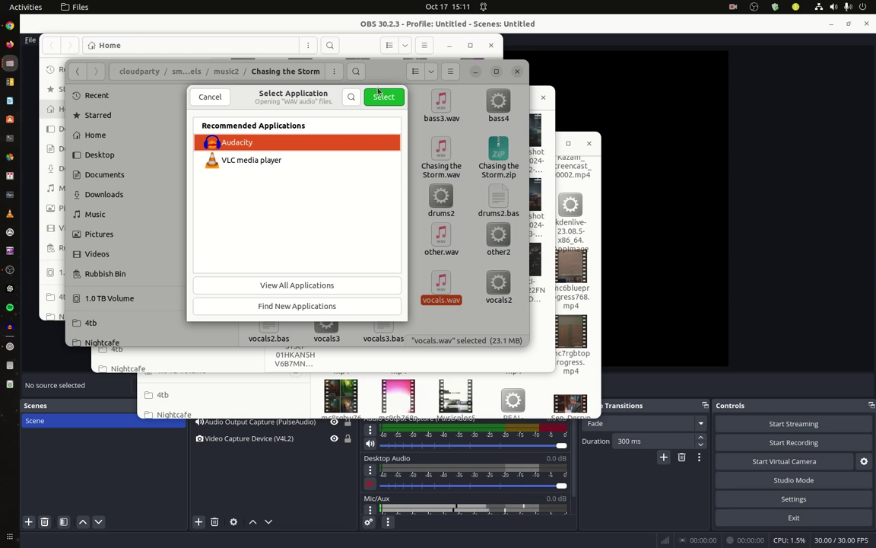
pyautogui.click(378, 100)
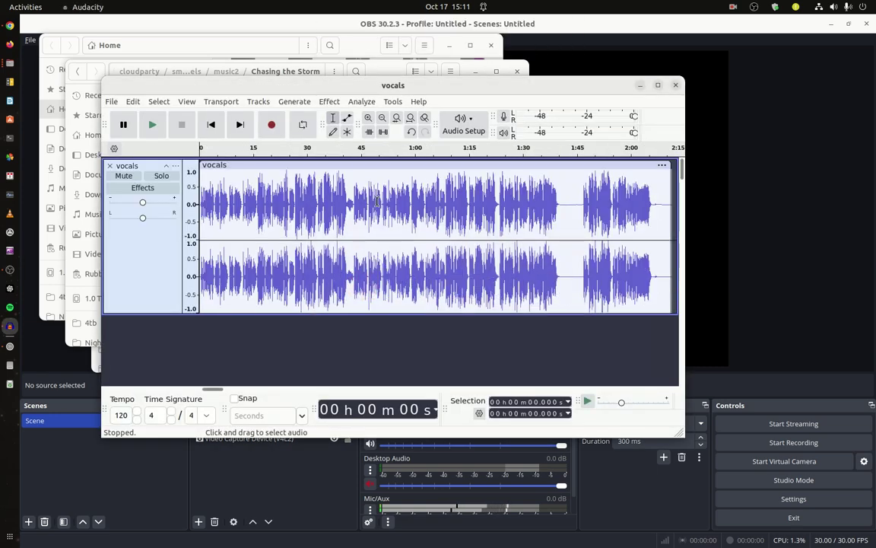
# Select the whole vocals track and lower its level with Amplify set to -3.0 dB
pyautogui.hotkey('ctrl', 'a')
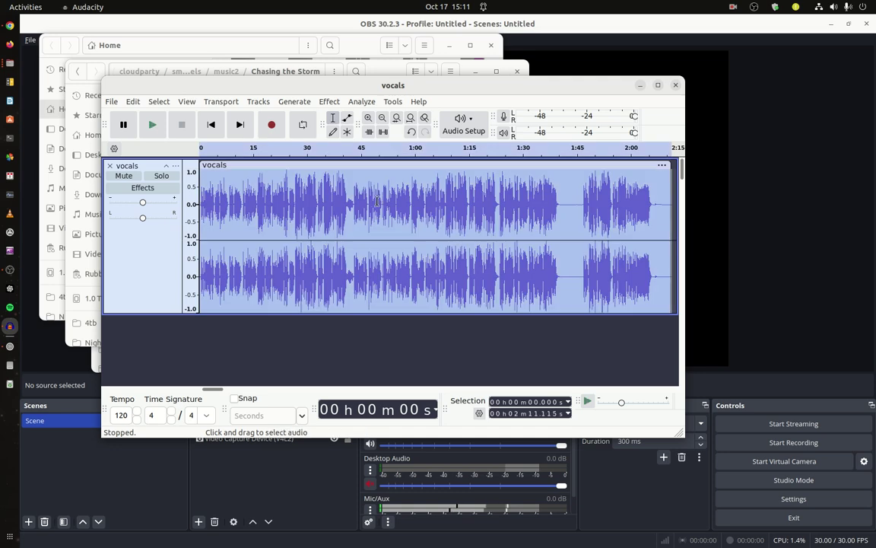
pyautogui.click(329, 102)
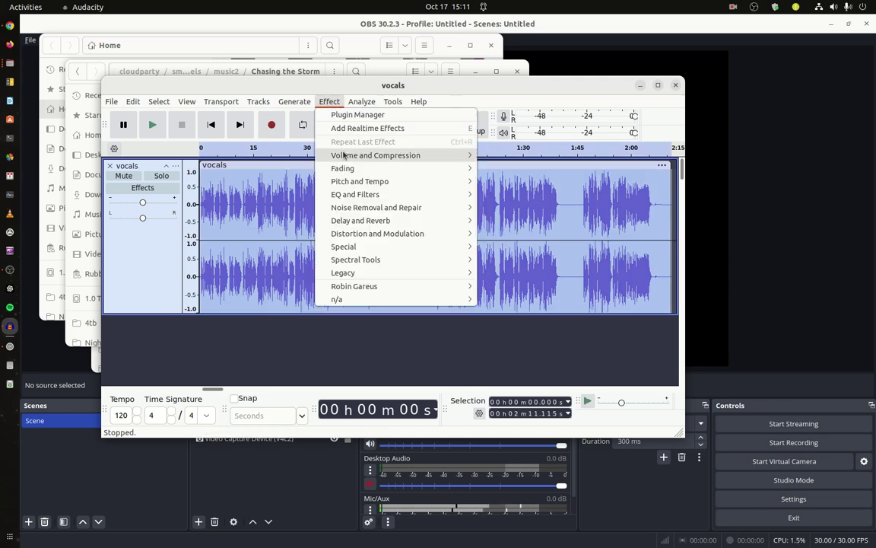
pyautogui.moveTo(345, 157)
pyautogui.click(508, 155)
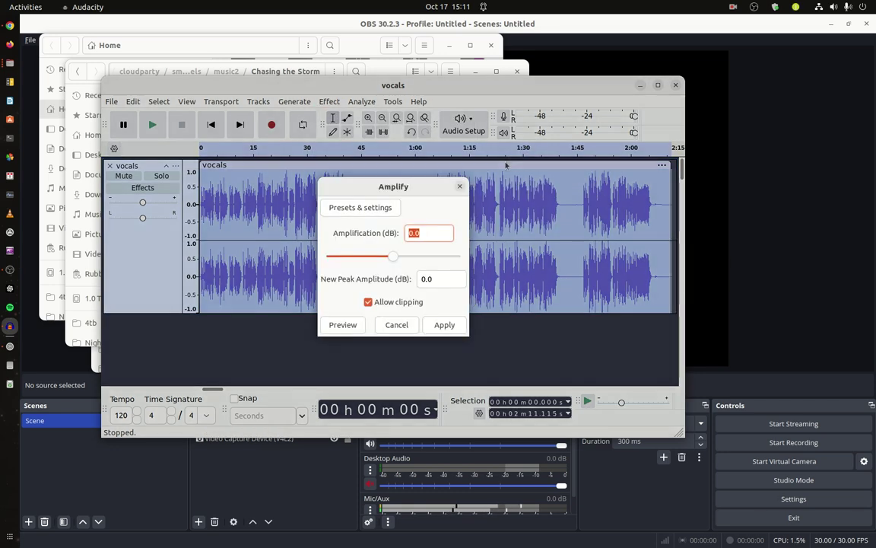
pyautogui.moveTo(392, 256); pyautogui.dragTo(385, 260)
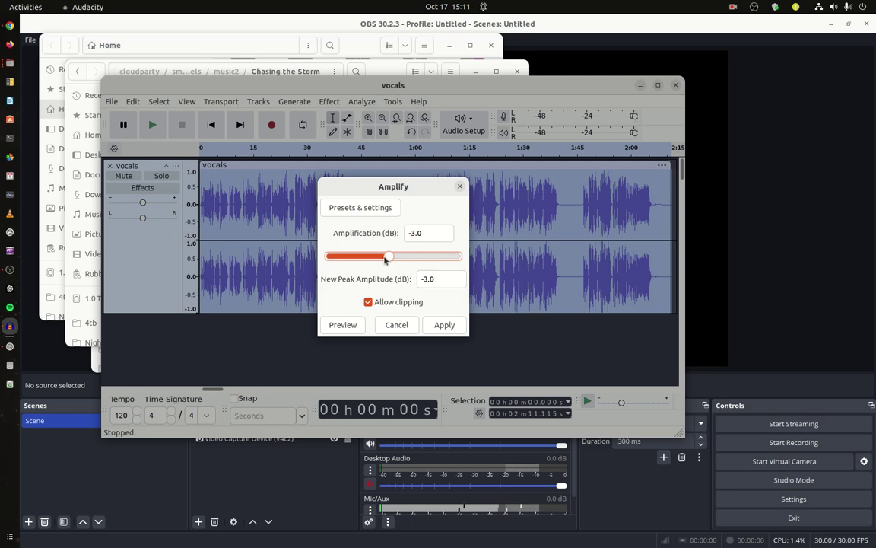
pyautogui.click(443, 325)
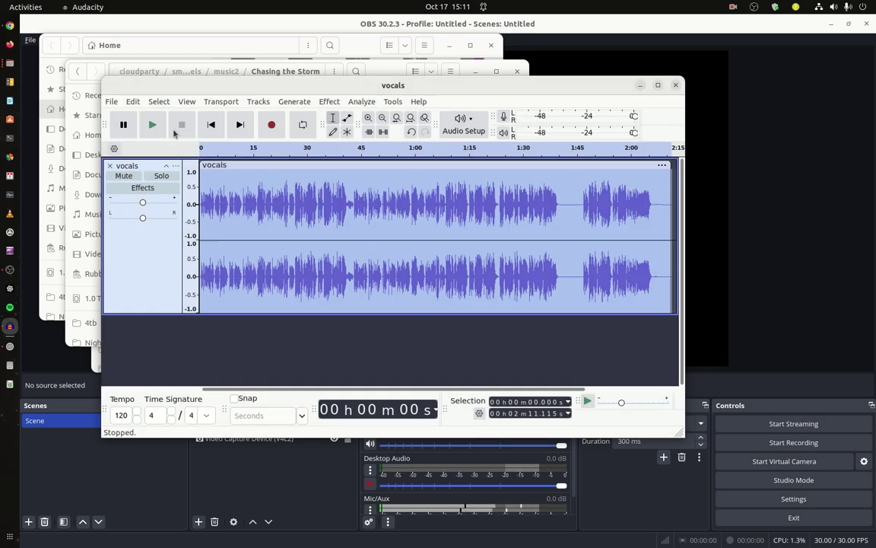
# Export the quieter vocals as vocals2.wav in WAV (Microsoft) format to the Chasing the Storm folder
pyautogui.click(111, 101)
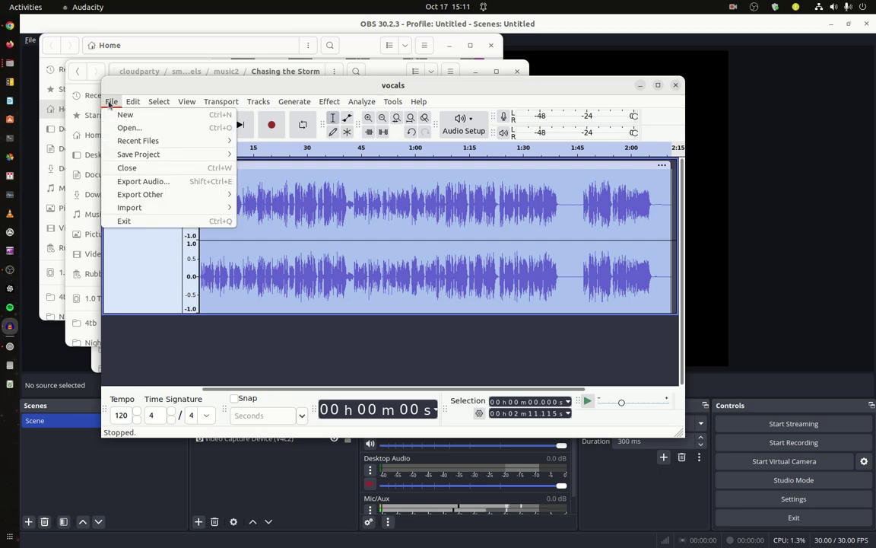
pyautogui.click(129, 181)
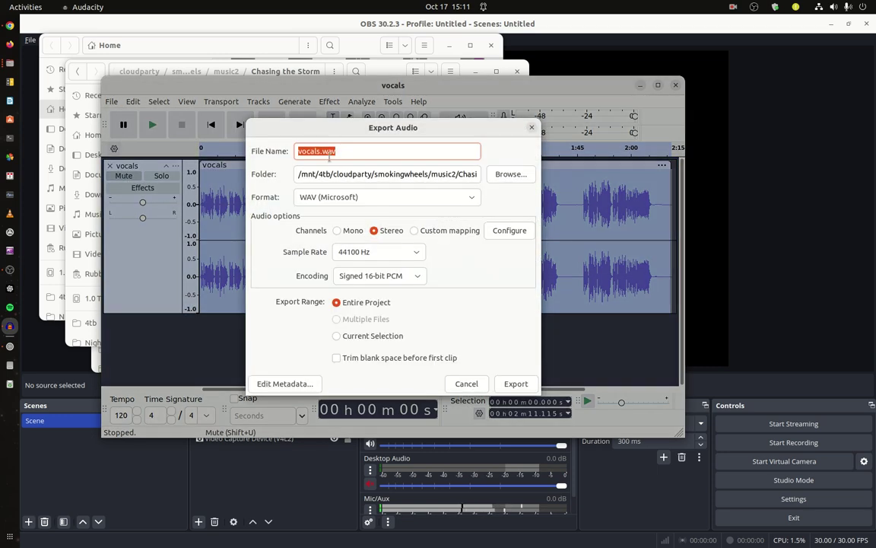
pyautogui.click(319, 150)
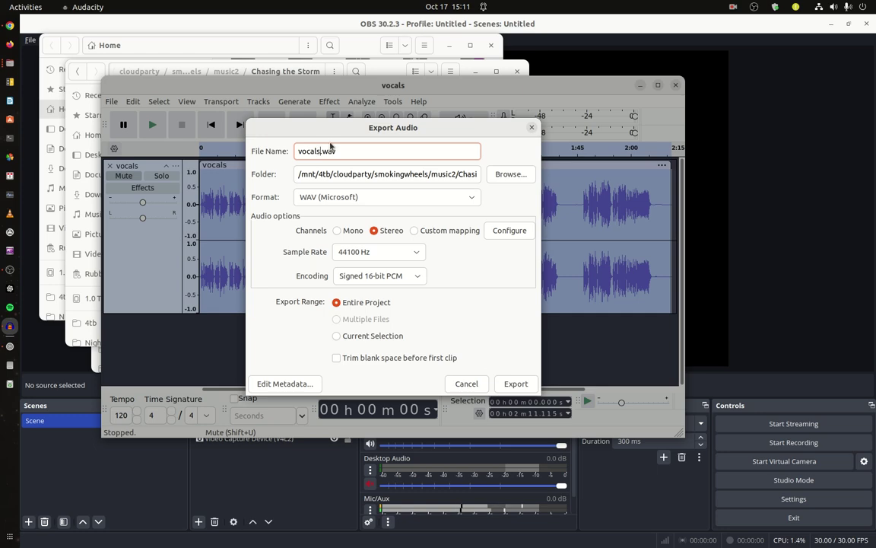
pyautogui.write('2')
pyautogui.click(506, 383)
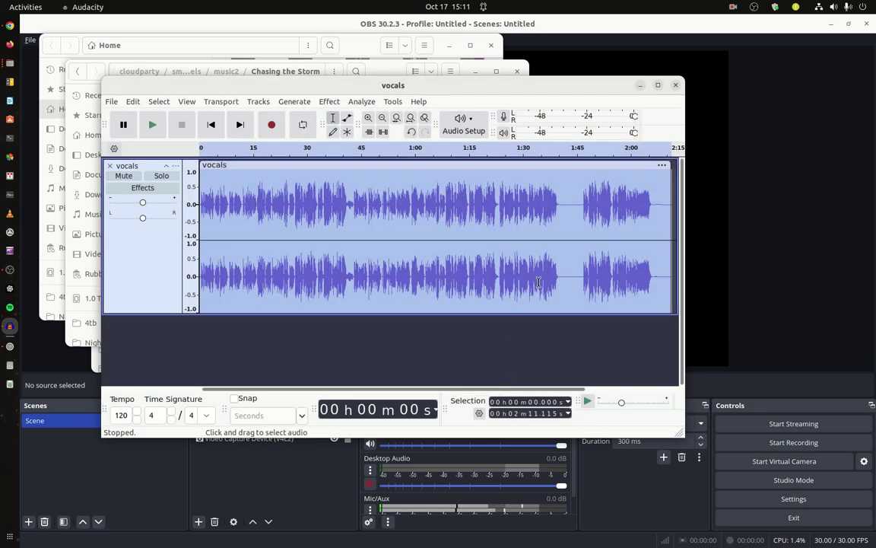
# Close the vocals project without saving, and select the vocals2, other, drums2 and bass3 programs in the Chasing the Storm folder
pyautogui.click(675, 85)
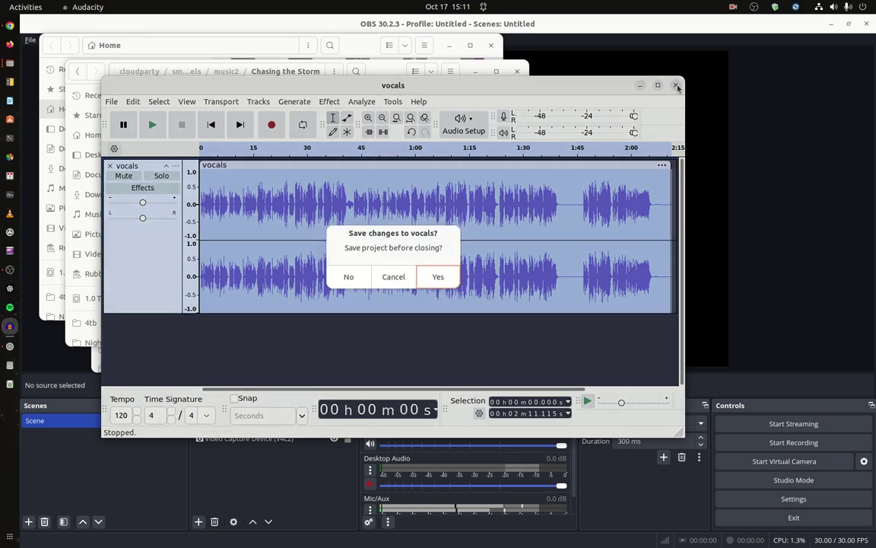
pyautogui.click(349, 277)
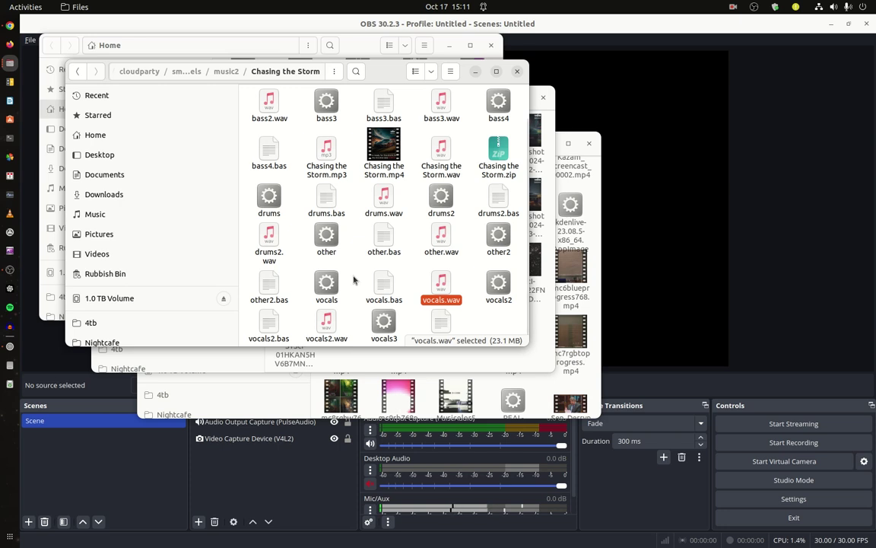
pyautogui.click(495, 282)
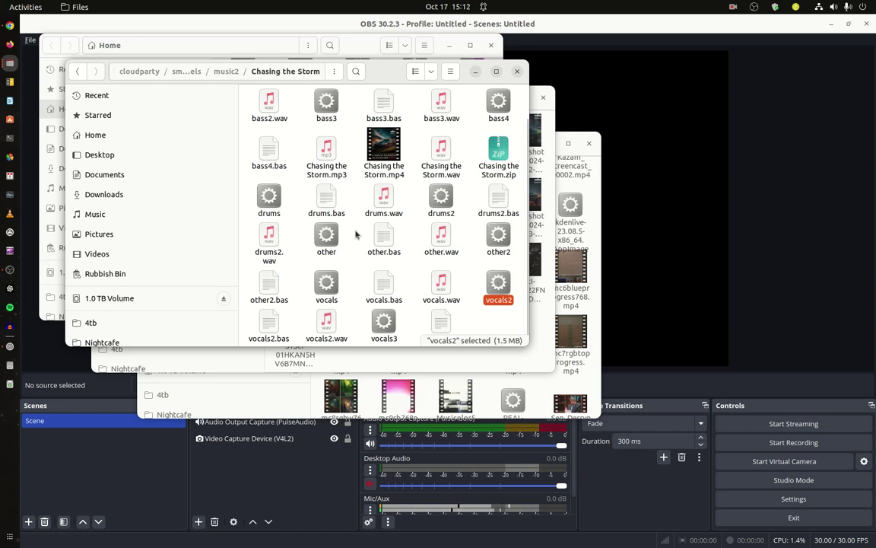
pyautogui.keyDown('ctrl'); pyautogui.click(321, 236); pyautogui.keyUp('ctrl')
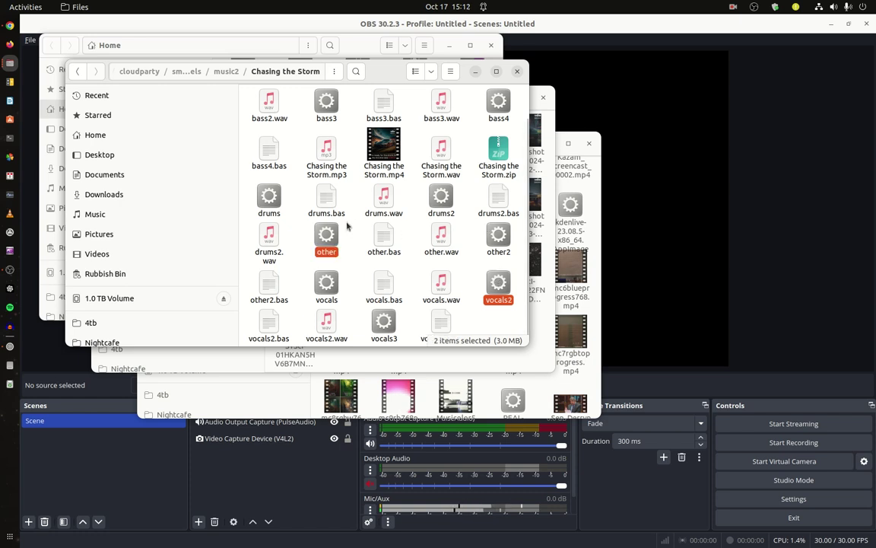
pyautogui.keyDown('ctrl'); pyautogui.click(447, 199); pyautogui.keyUp('ctrl')
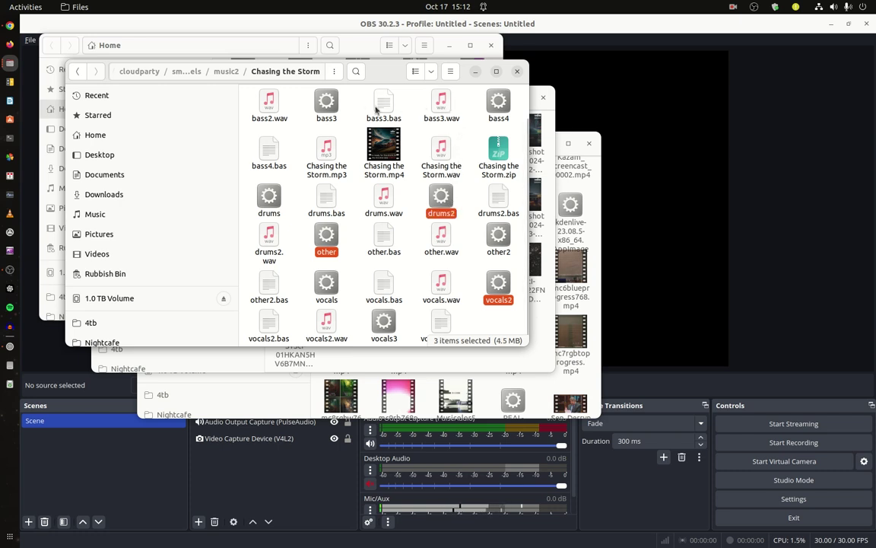
pyautogui.keyDown('ctrl'); pyautogui.click(328, 99); pyautogui.keyUp('ctrl')
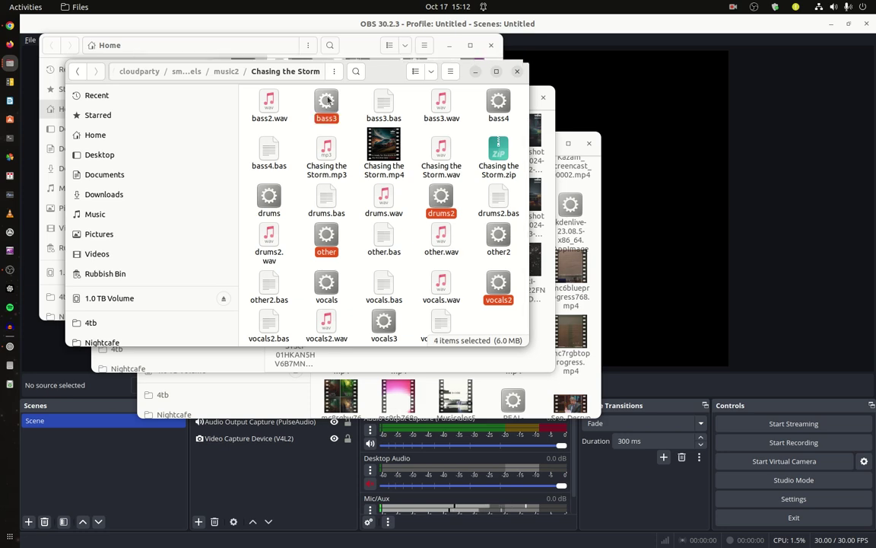
# Record in OBS Studio while running the four selected programs from the Chasing the Storm folder, and stop the recording after playback
pyautogui.click(749, 444)
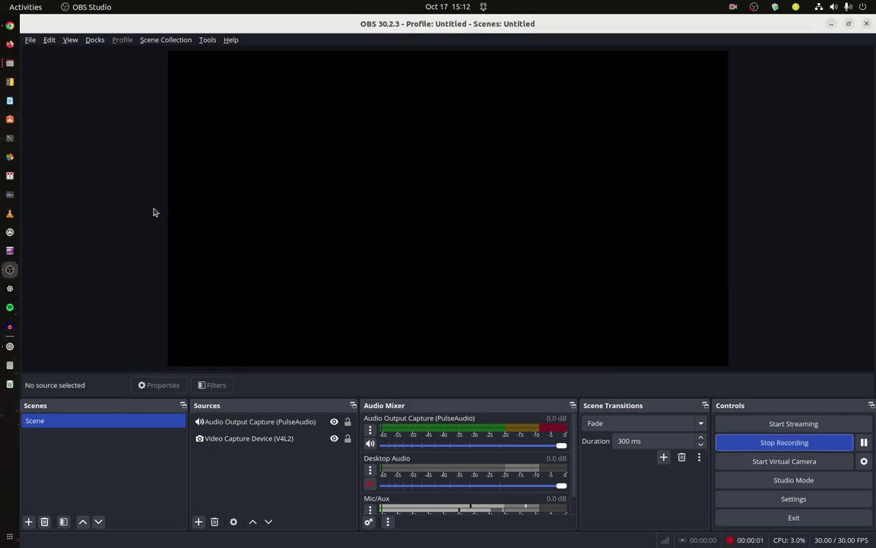
pyautogui.click(10, 64)
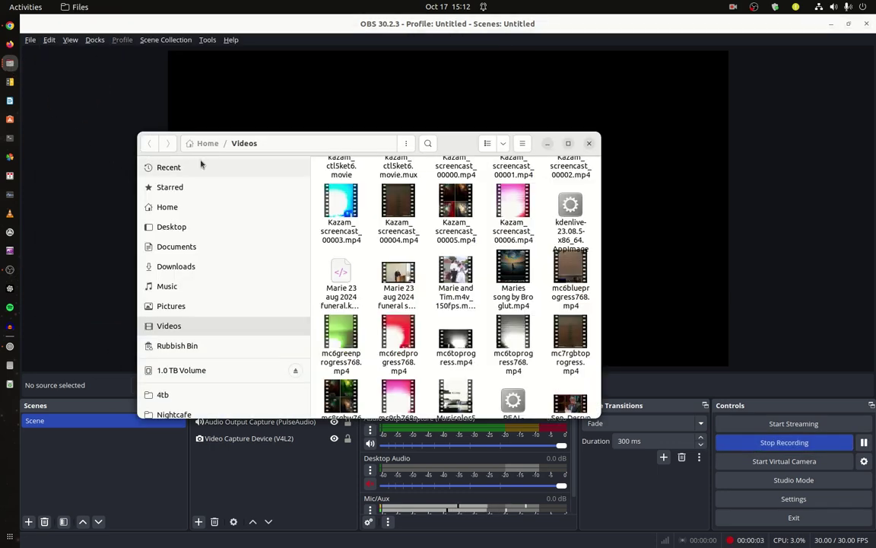
pyautogui.click(10, 64)
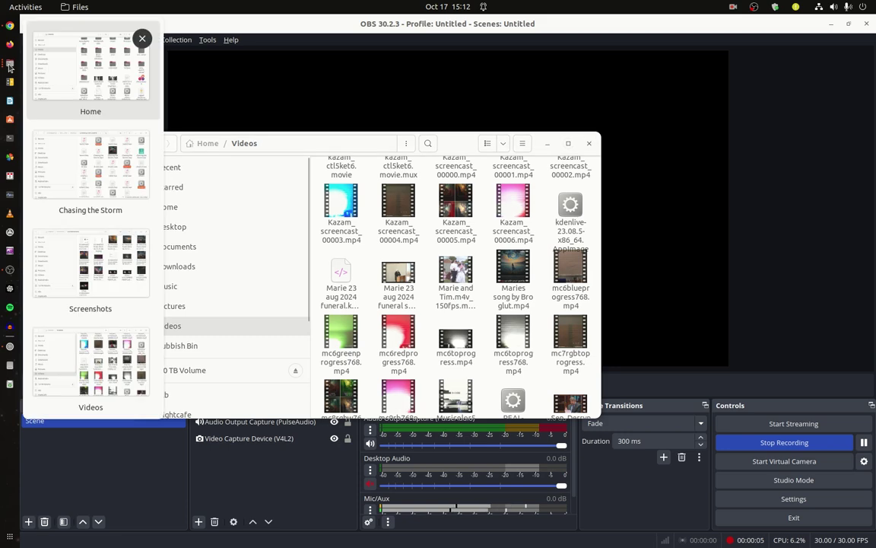
pyautogui.click(95, 160)
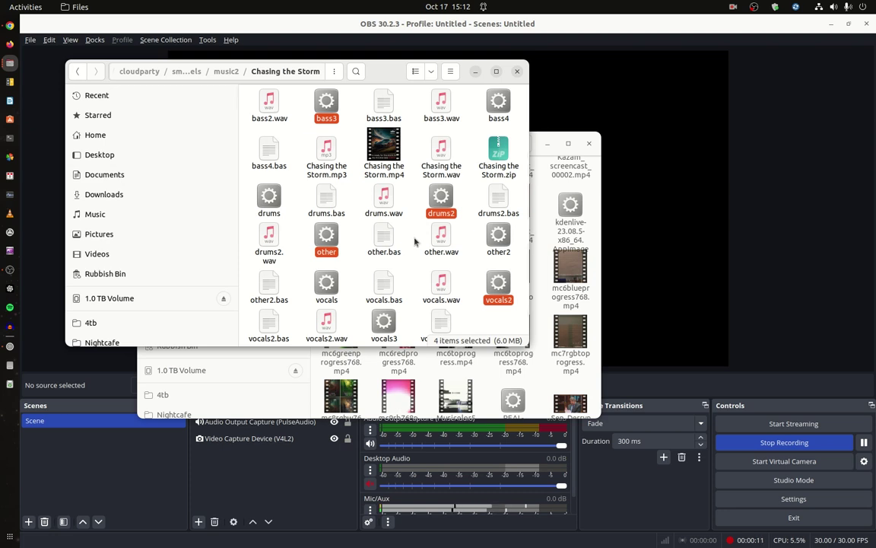
pyautogui.press('Return')
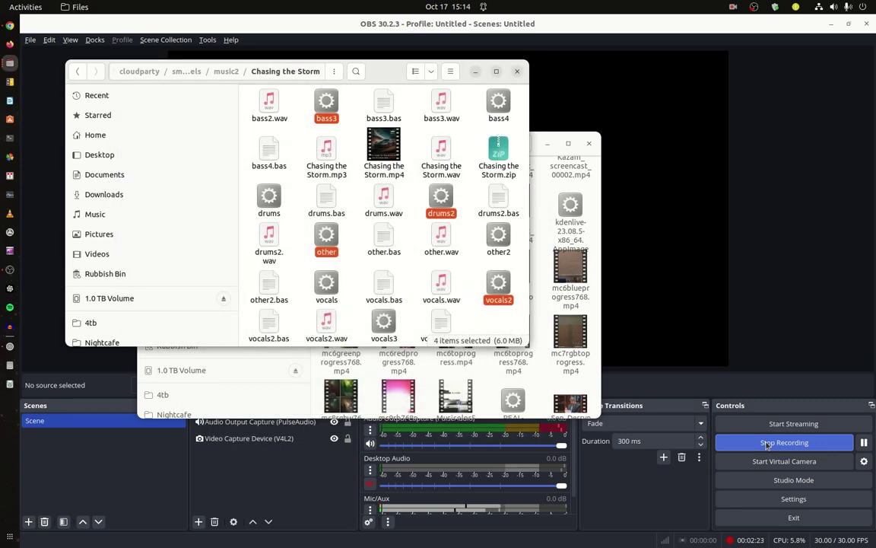
pyautogui.click(767, 445)
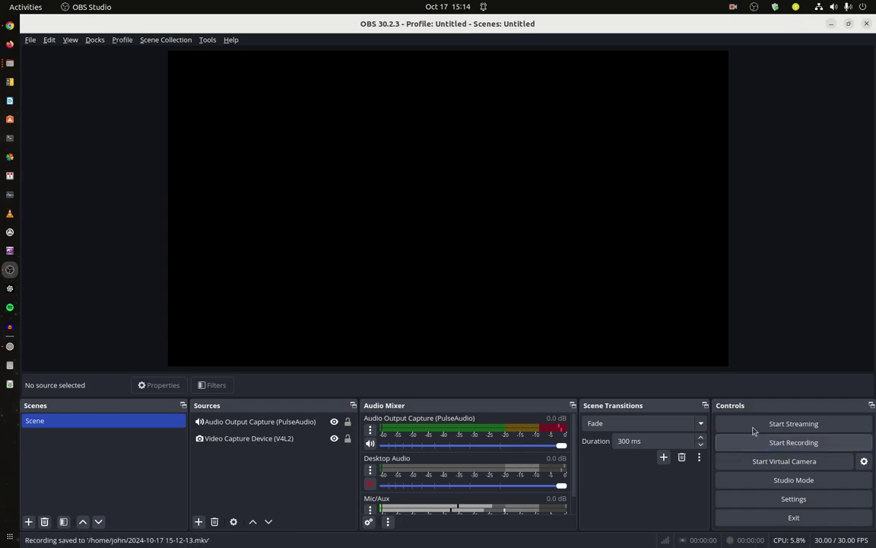
pyautogui.click(10, 63)
pyautogui.click(10, 63)
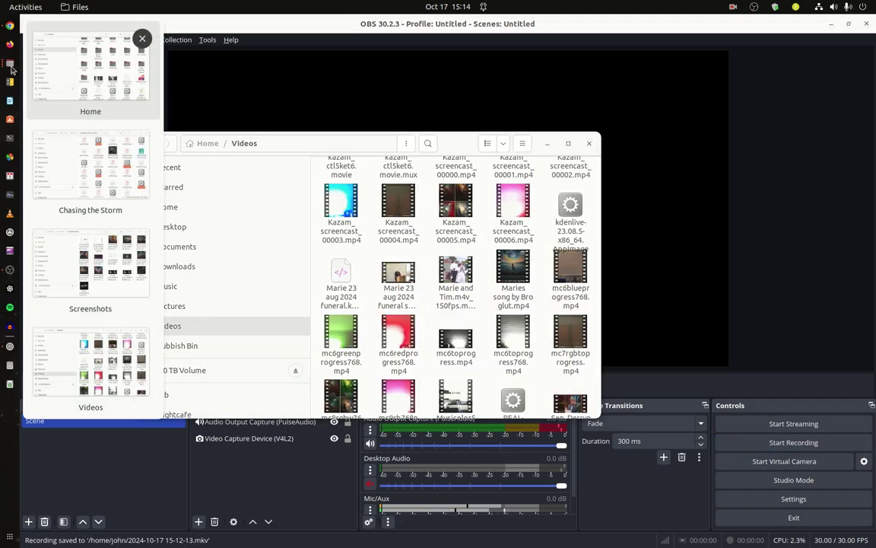
pyautogui.click(114, 67)
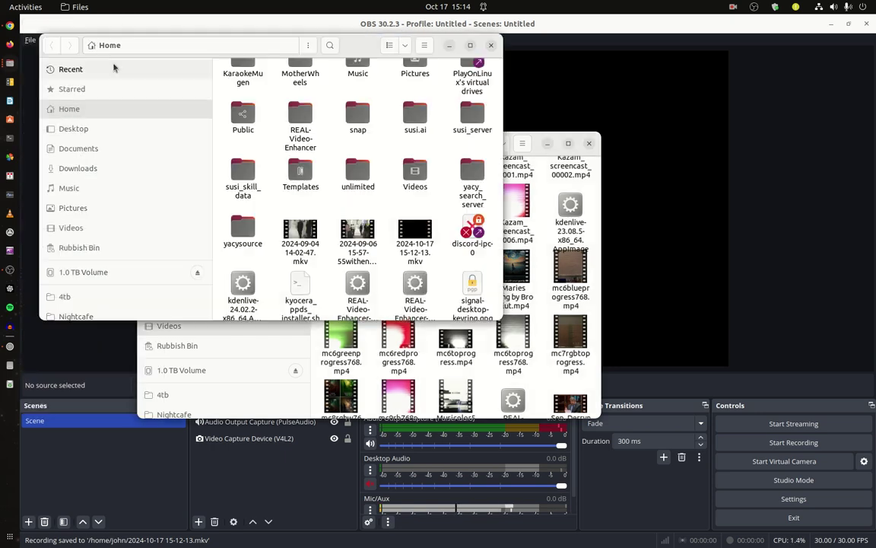
pyautogui.click(416, 238)
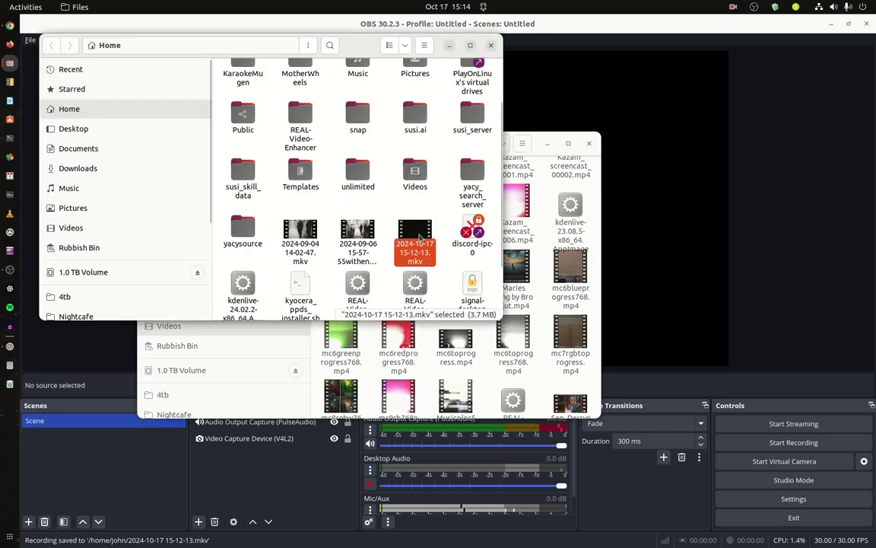
pyautogui.rightClick(421, 237)
pyautogui.press('Escape')
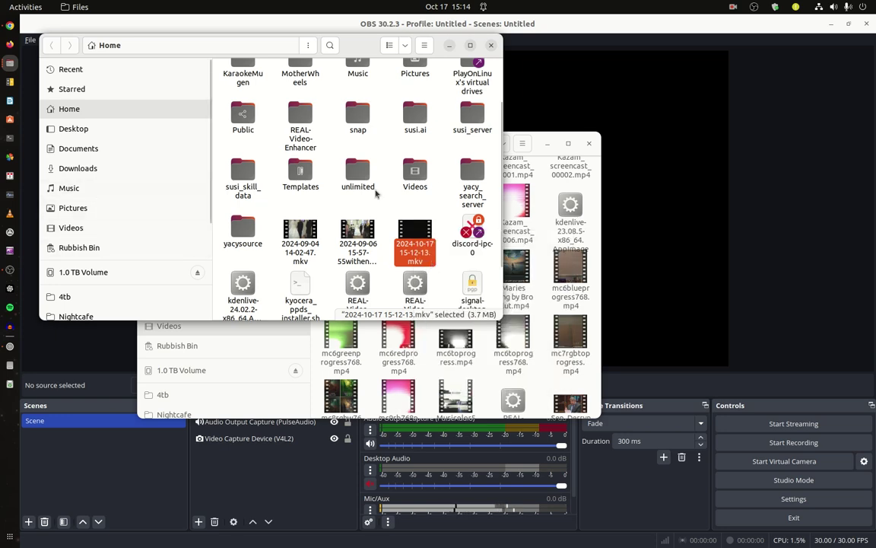
pyautogui.click(547, 143)
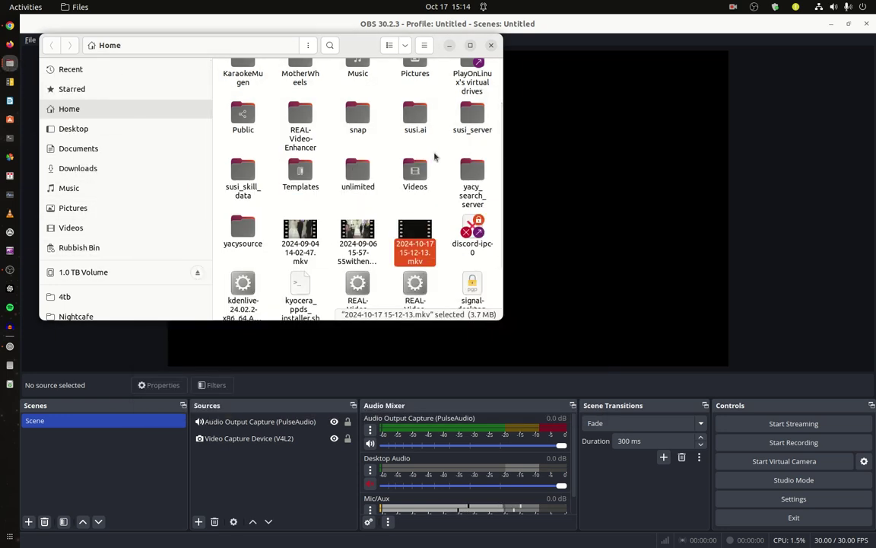
pyautogui.click(13, 67)
pyautogui.click(113, 167)
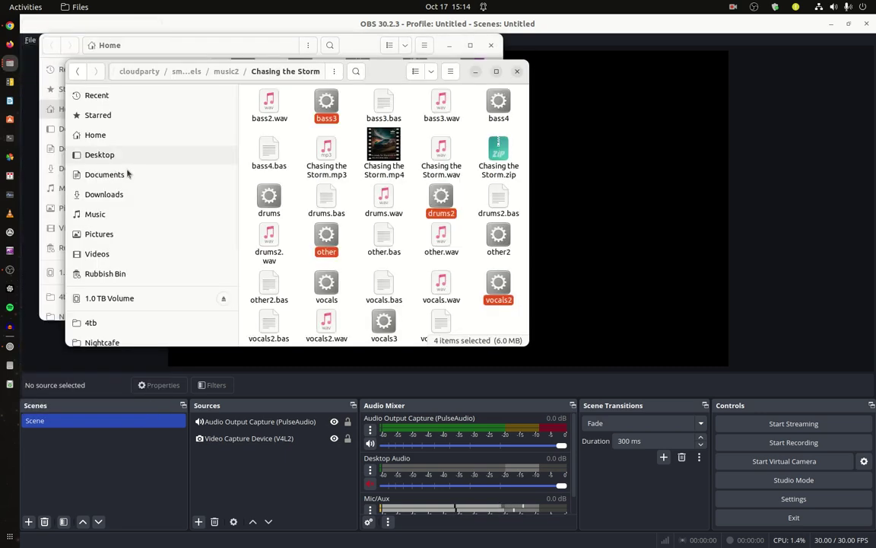
pyautogui.rightClick(297, 237)
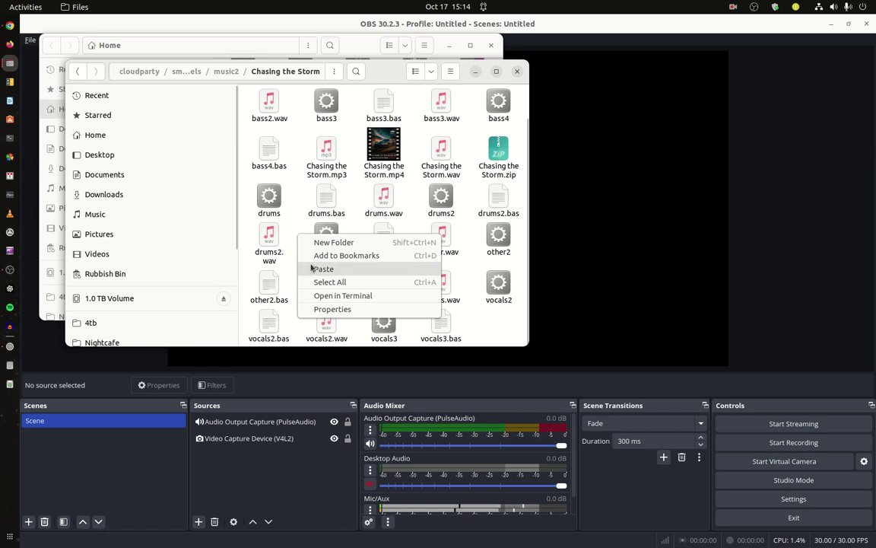
pyautogui.click(311, 268)
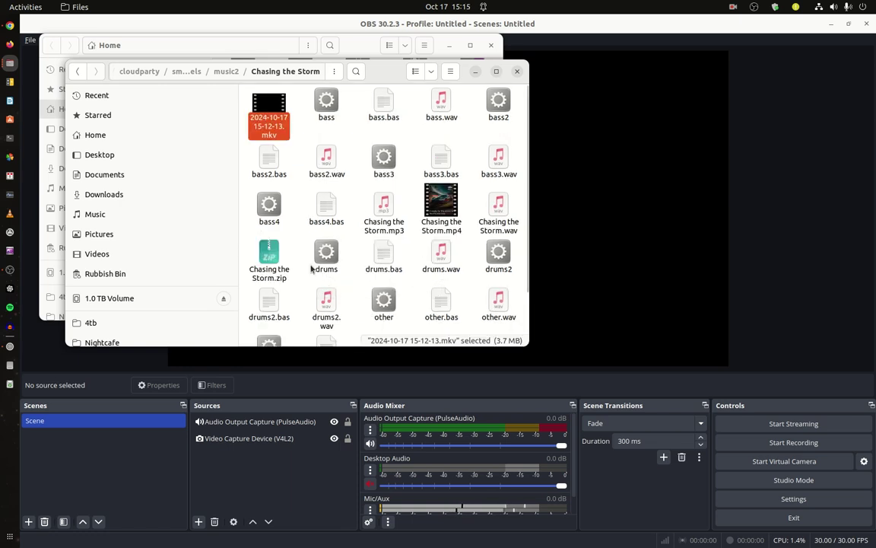
# Rename the pasted recording as record.mkv
pyautogui.press('F2')
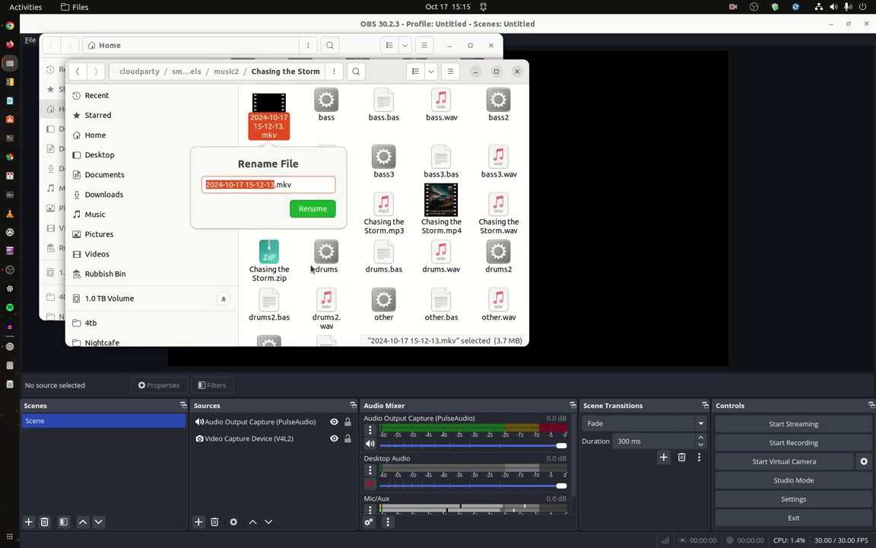
pyautogui.write('reco')
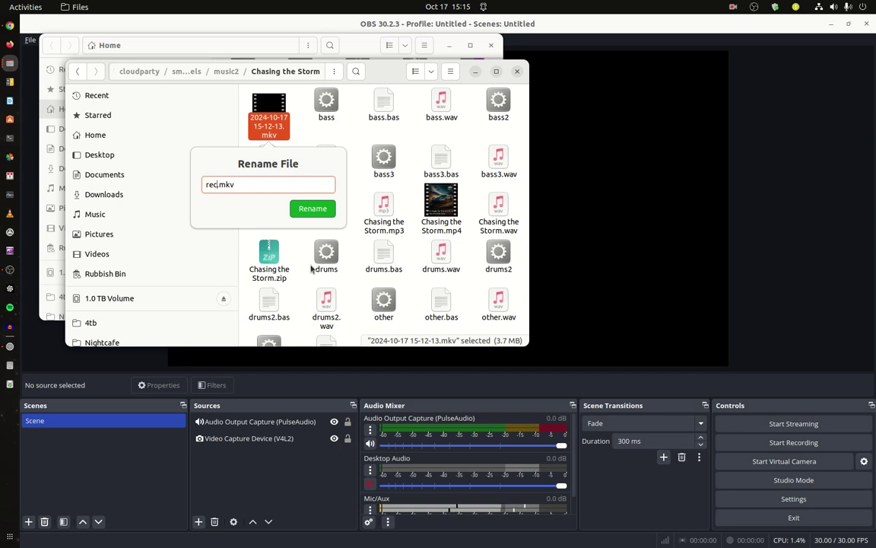
pyautogui.write('rd')
pyautogui.click(302, 208)
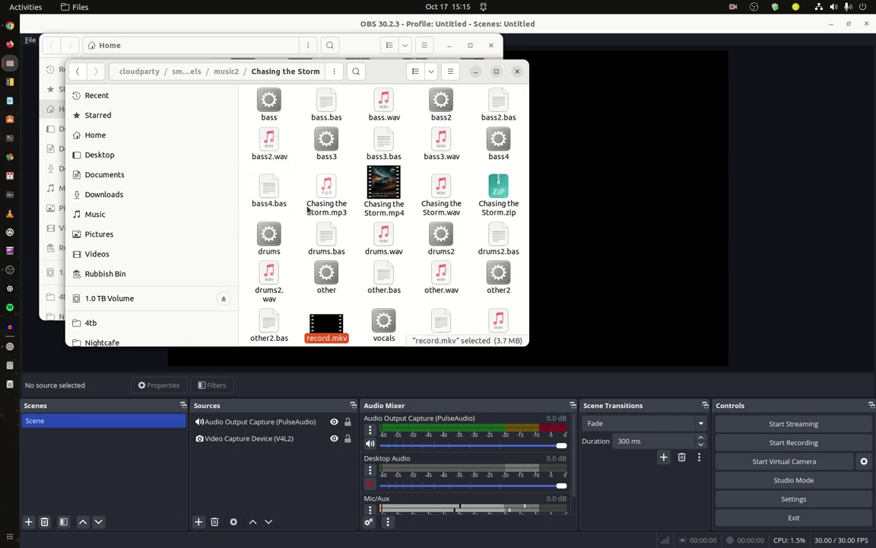
# Open a terminal in the Chasing the Storm folder and run ffmpeg -i record.mkv -vn -acodec copy output-audio.m4a
pyautogui.rightClick(302, 264)
pyautogui.click(314, 323)
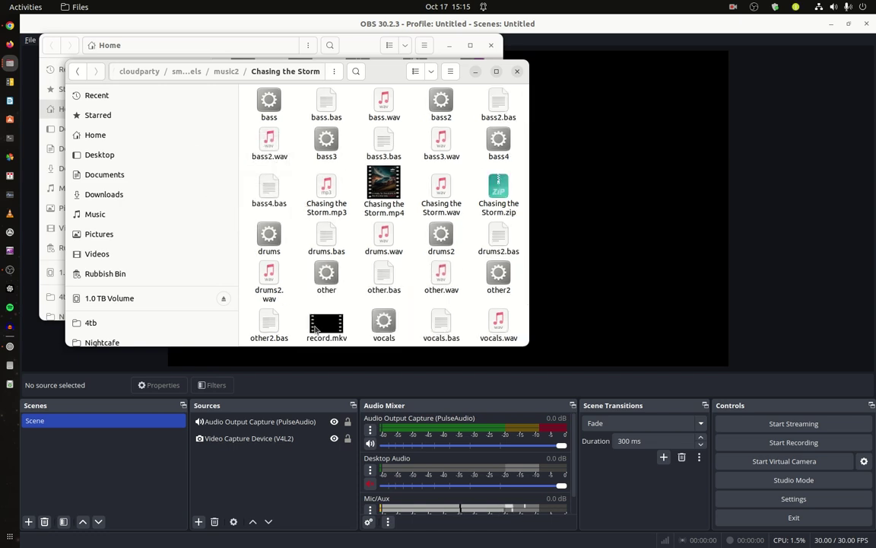
pyautogui.click(551, 206)
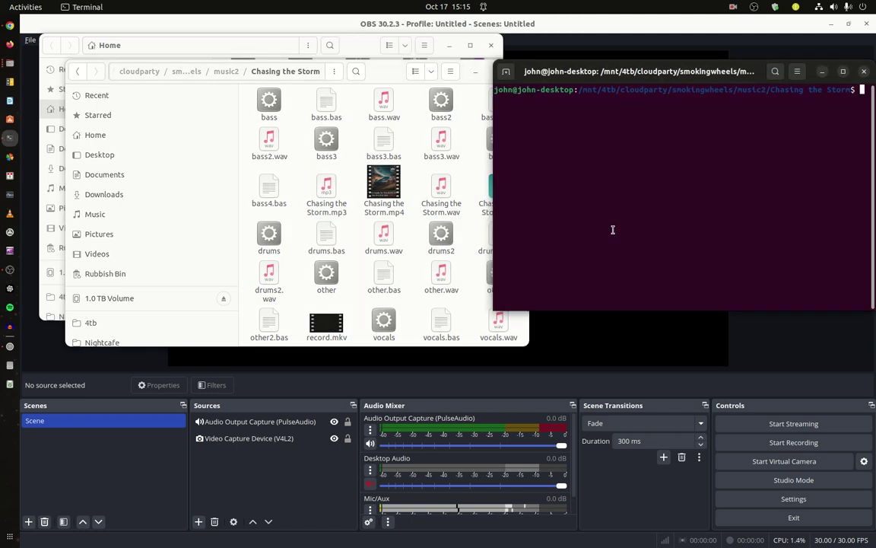
pyautogui.moveTo(632, 84); pyautogui.dragTo(617, 75)
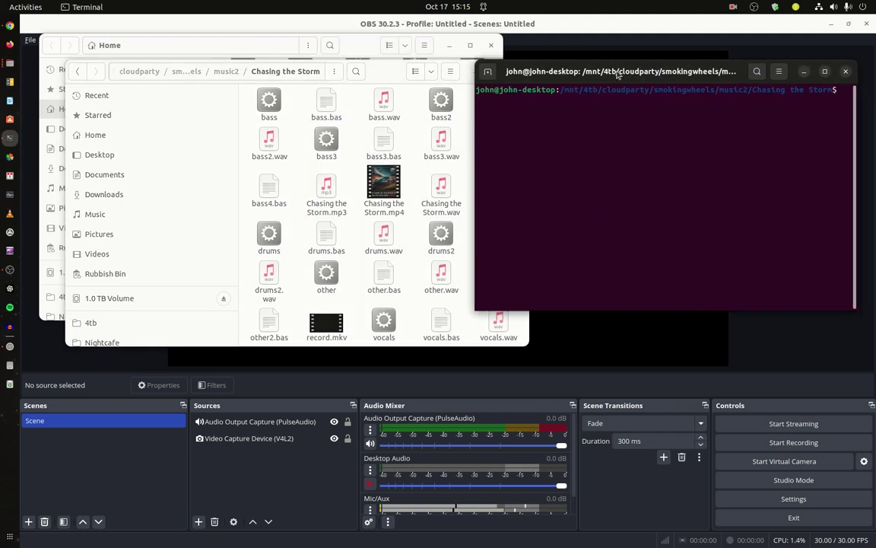
pyautogui.press('Up')
pyautogui.press('Up')
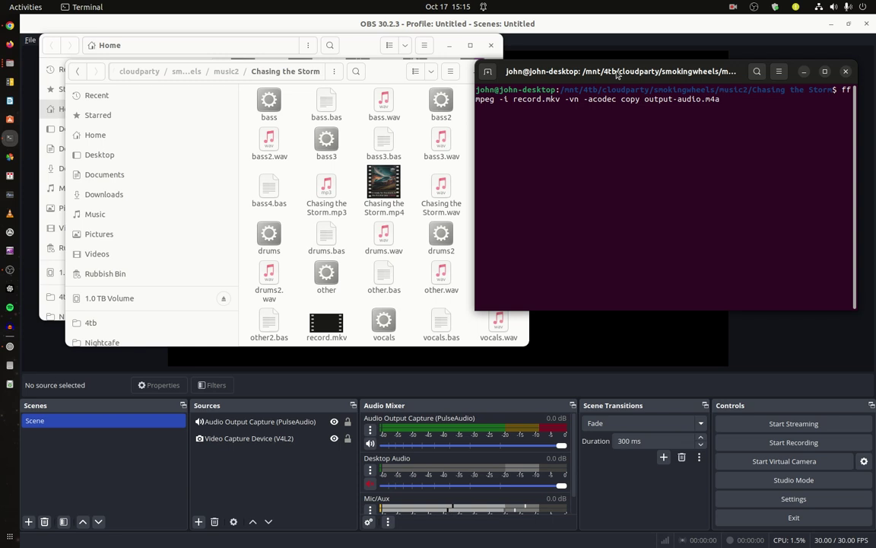
pyautogui.press('Return')
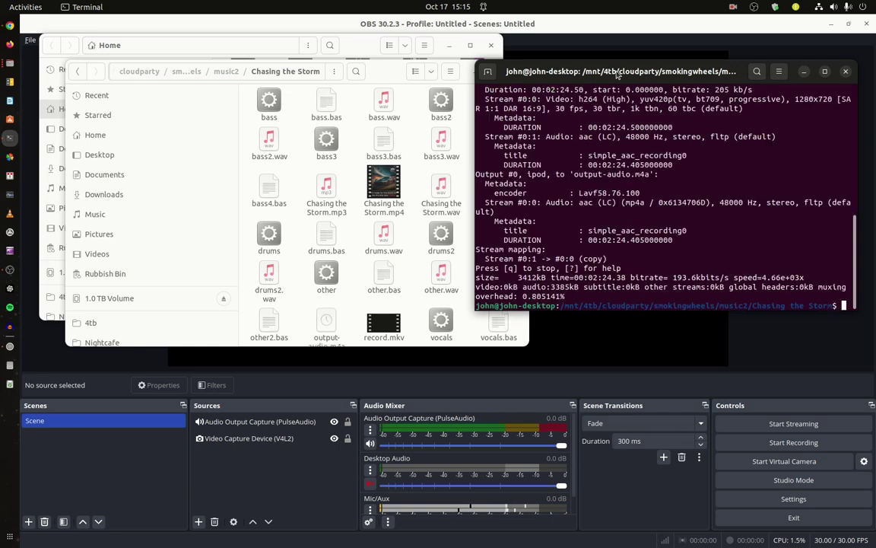
# Open output-audio.m4a from the Chasing the Storm folder in Audacity
pyautogui.click(410, 278)
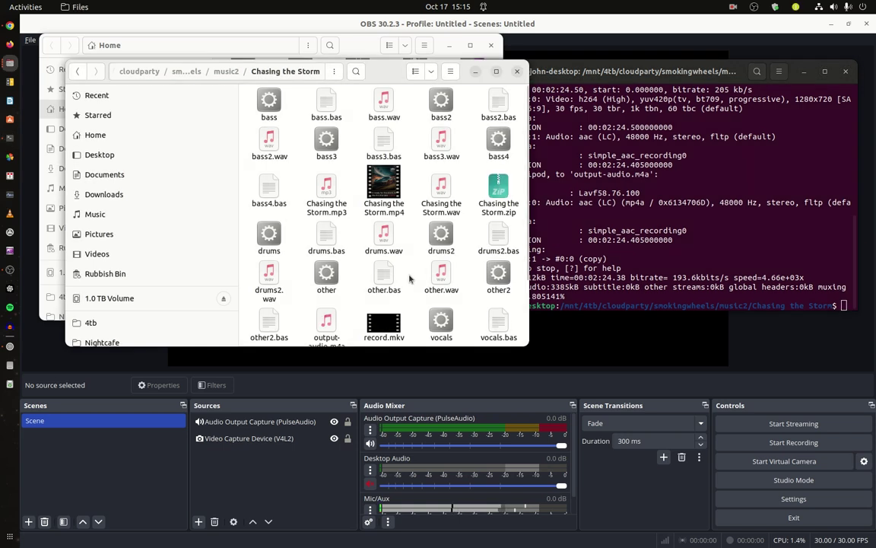
pyautogui.scroll(-3, 410, 278)
pyautogui.click(325, 236)
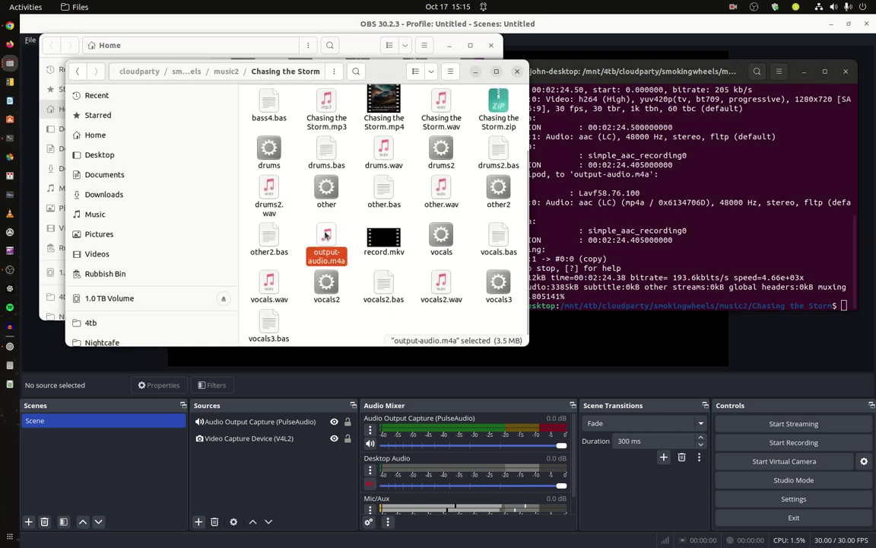
pyautogui.rightClick(325, 237)
pyautogui.click(340, 255)
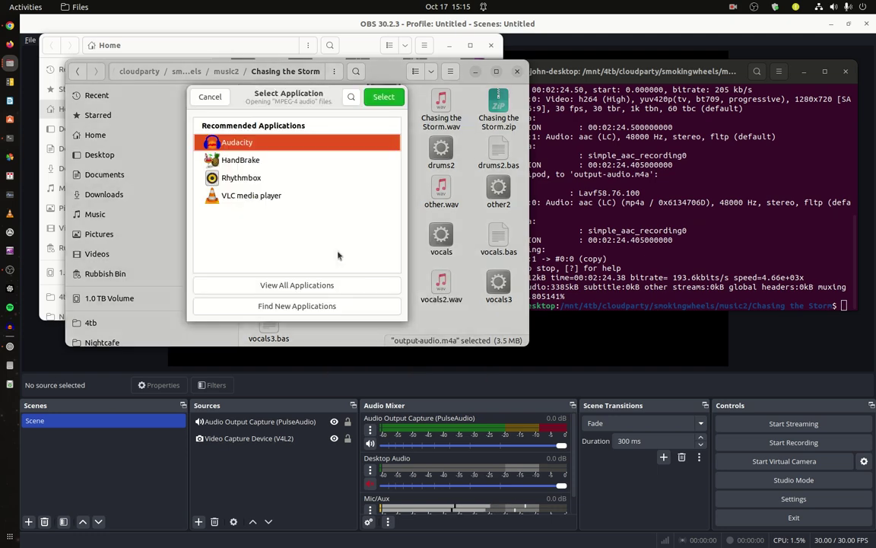
pyautogui.click(396, 96)
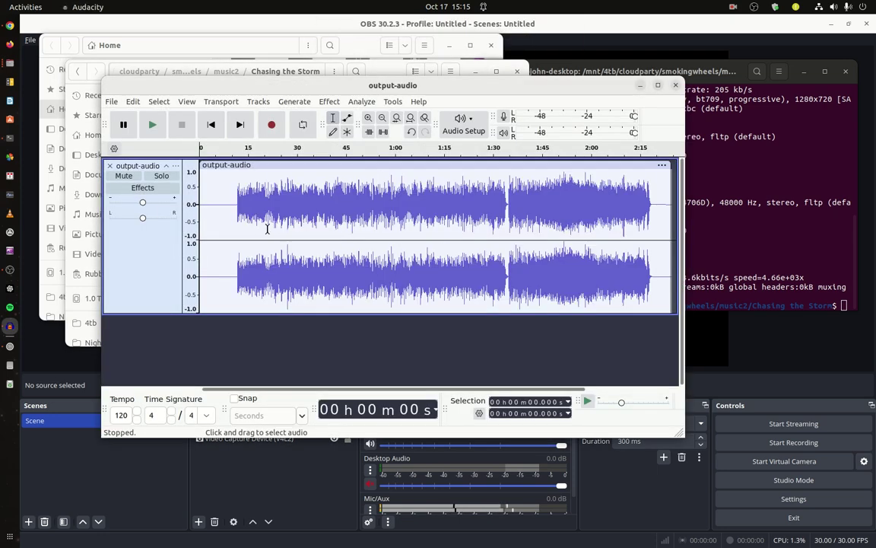
# Delete the silence before the music in the output-audio track, from 0 to about 11.648 s
pyautogui.hotkey('ctrl', '1')
pyautogui.hotkey('ctrl', '1')
pyautogui.hotkey('ctrl', '1')
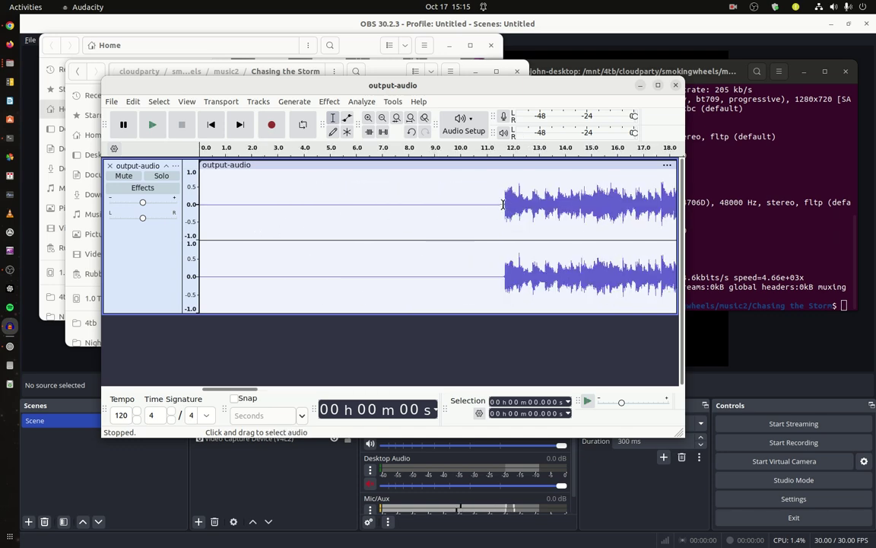
pyautogui.moveTo(503, 204); pyautogui.dragTo(174, 217)
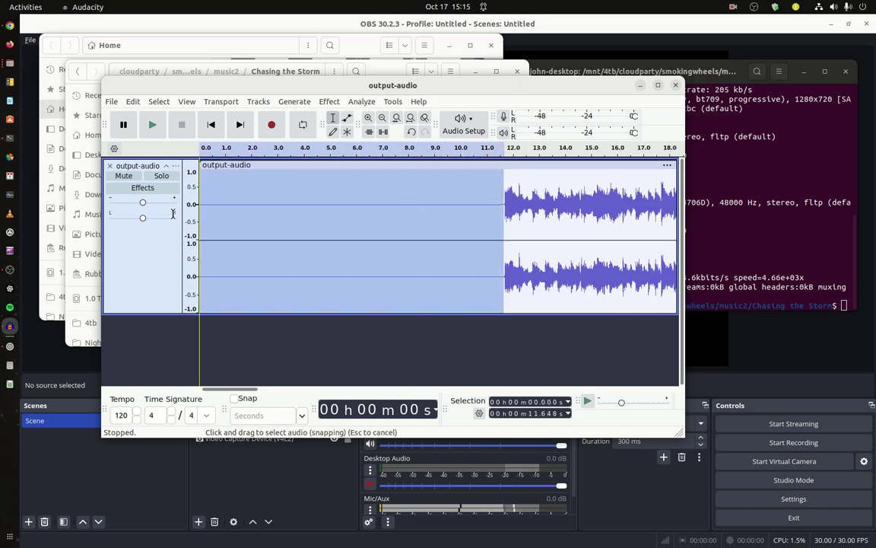
pyautogui.press('Delete')
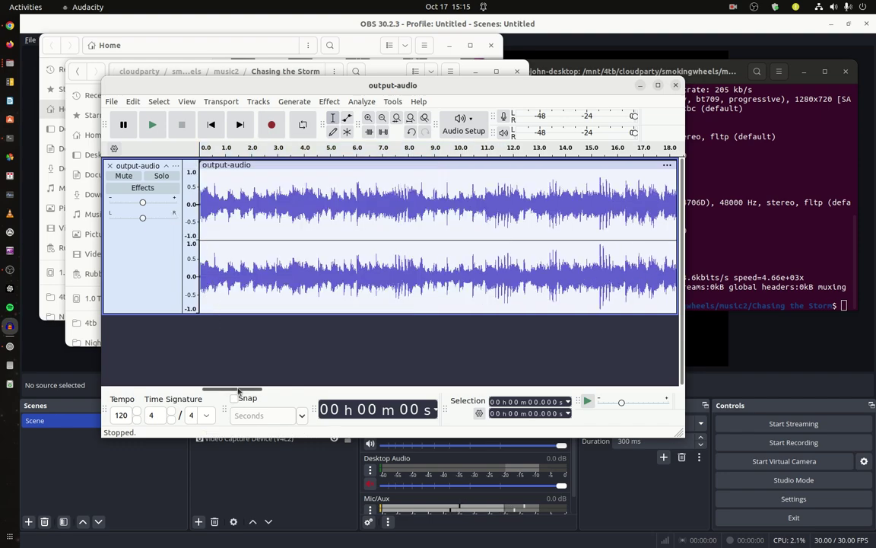
# Delete the trailing silence of the output-audio track, from about 2 min 10.065 s to the end
pyautogui.moveTo(221, 390); pyautogui.dragTo(654, 401)
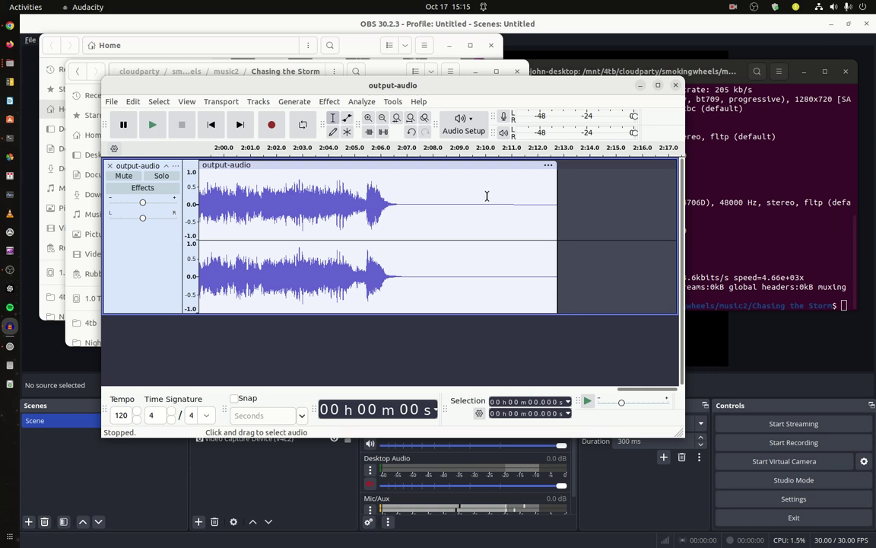
pyautogui.moveTo(487, 196); pyautogui.dragTo(591, 194)
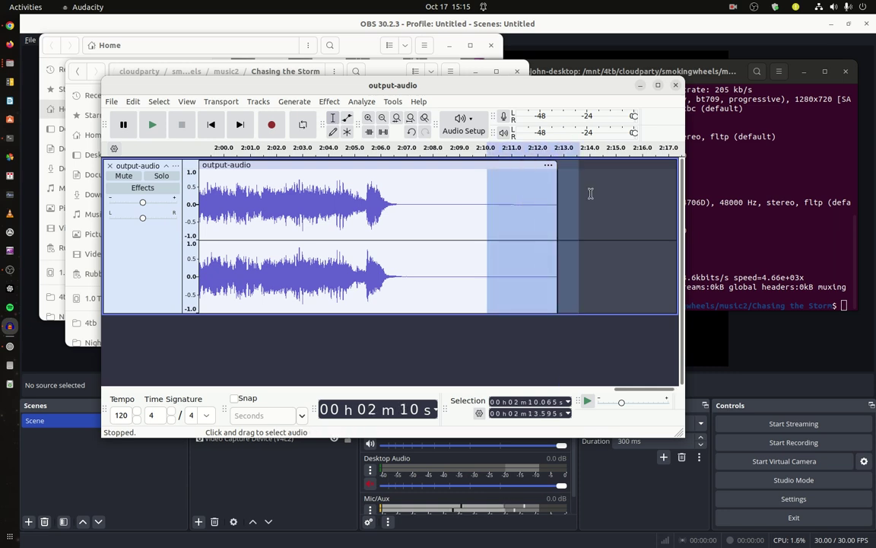
pyautogui.press('Delete')
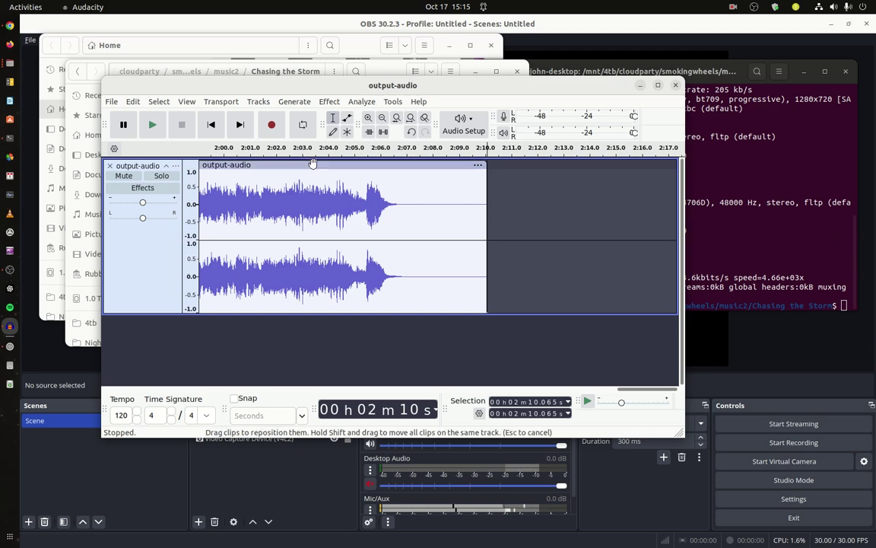
# Export the entire project as output-audio.mp3 to the Chasing the Storm folder, in MP3 format
pyautogui.click(111, 101)
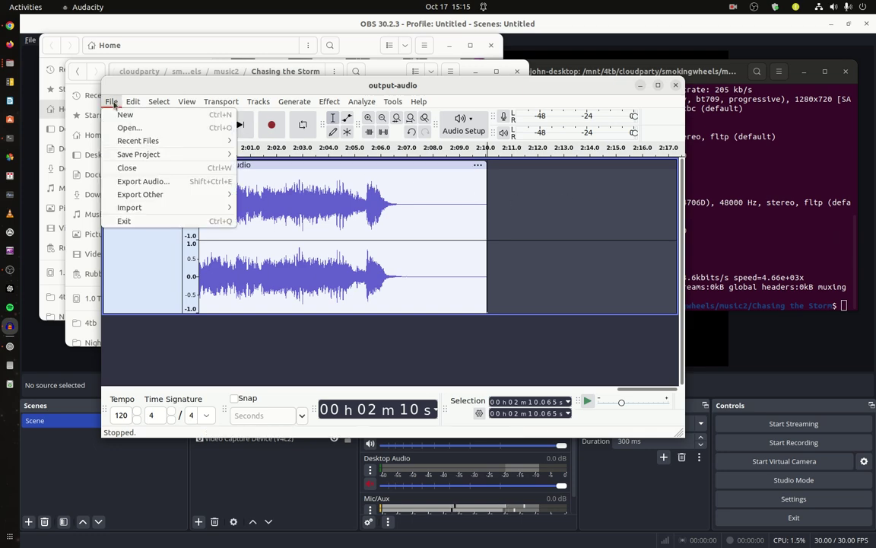
pyautogui.click(143, 181)
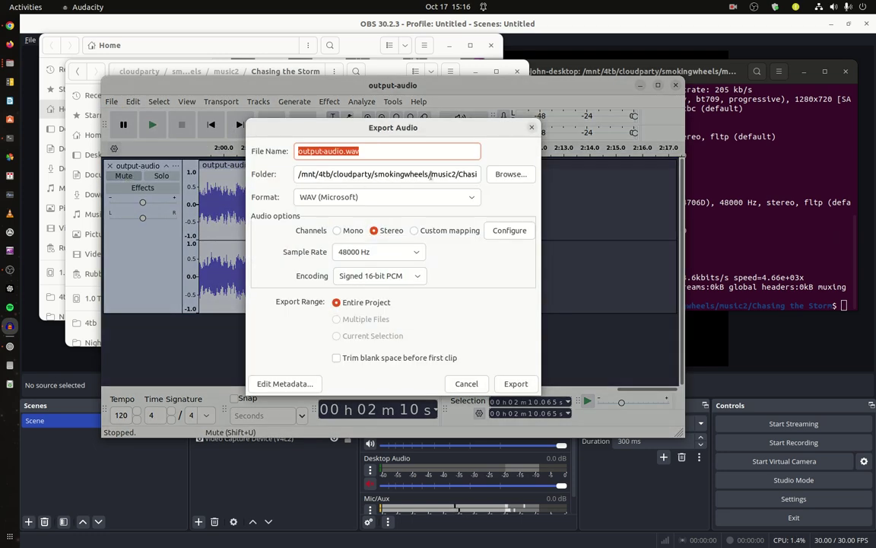
pyautogui.click(509, 174)
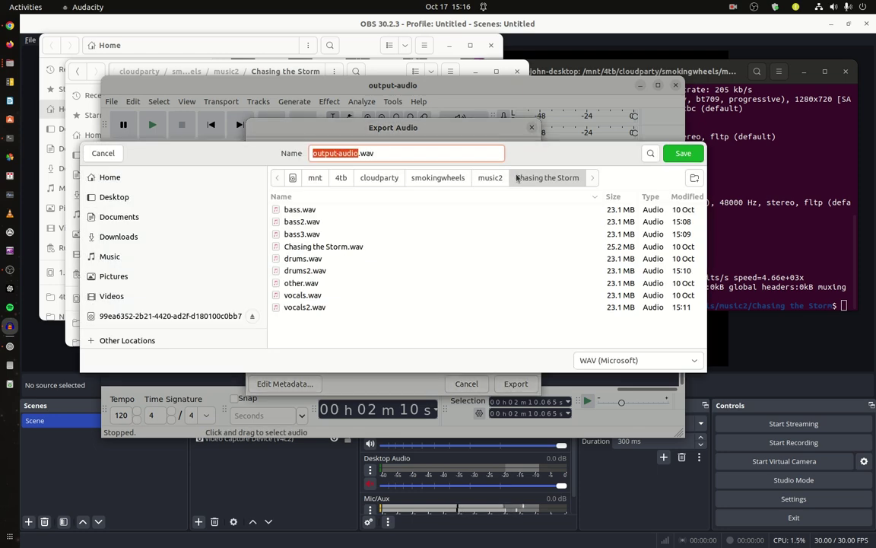
pyautogui.click(683, 153)
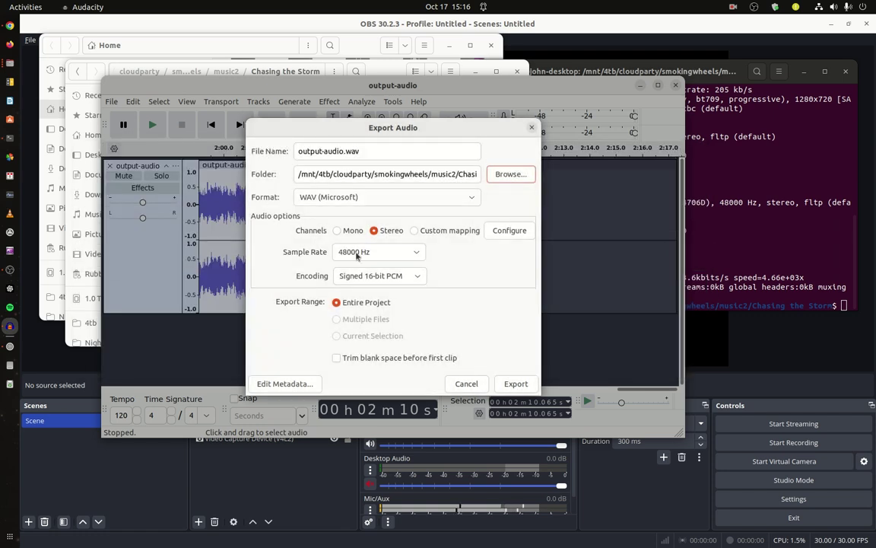
pyautogui.click(353, 197)
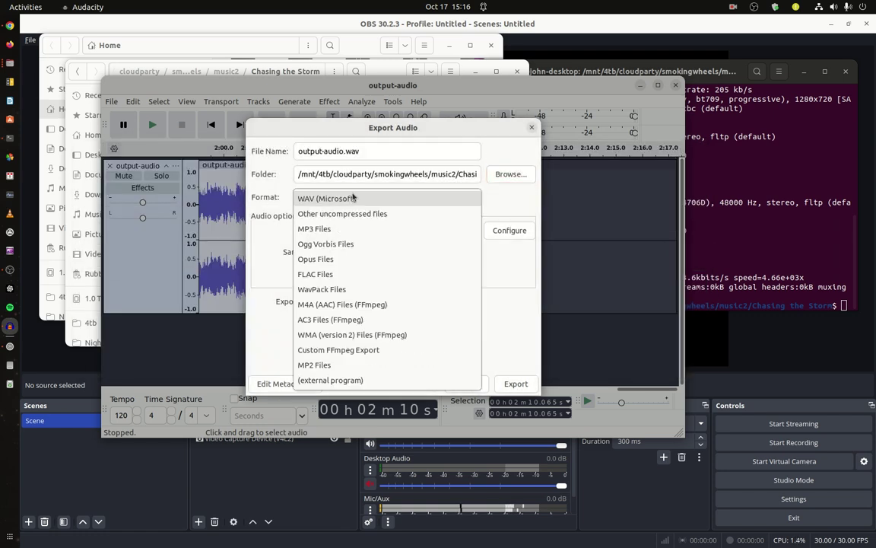
pyautogui.click(342, 231)
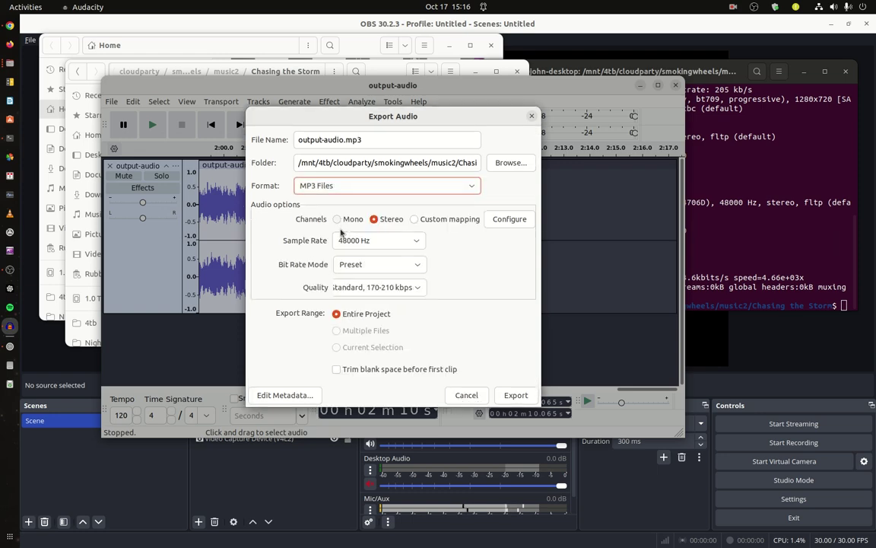
pyautogui.click(515, 394)
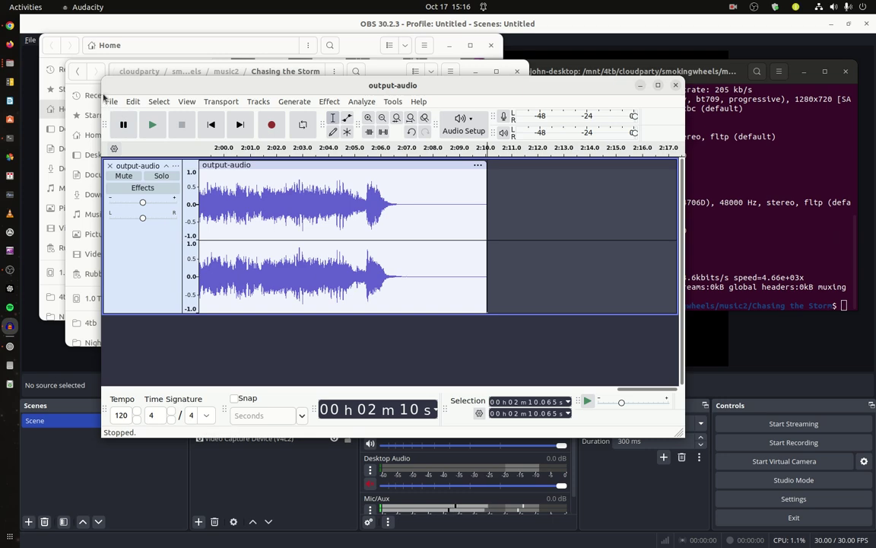
# Export the project in M4A (AAC) format over the existing output-audio.m4a, and close Audacity without saving the project
pyautogui.click(111, 102)
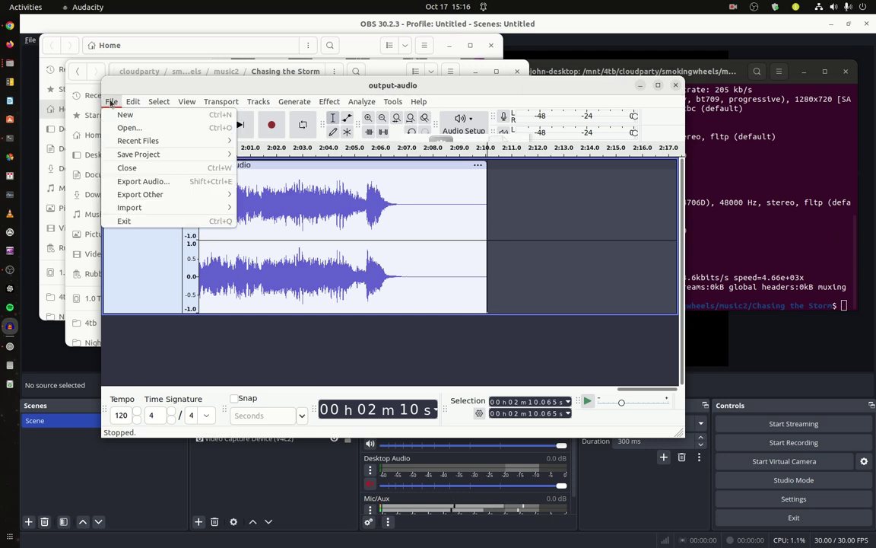
pyautogui.click(126, 181)
pyautogui.click(354, 187)
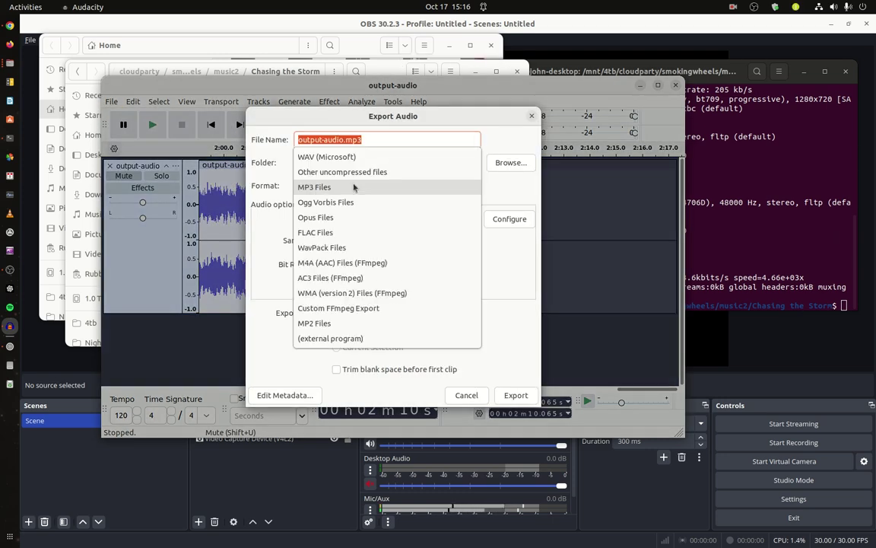
pyautogui.click(370, 266)
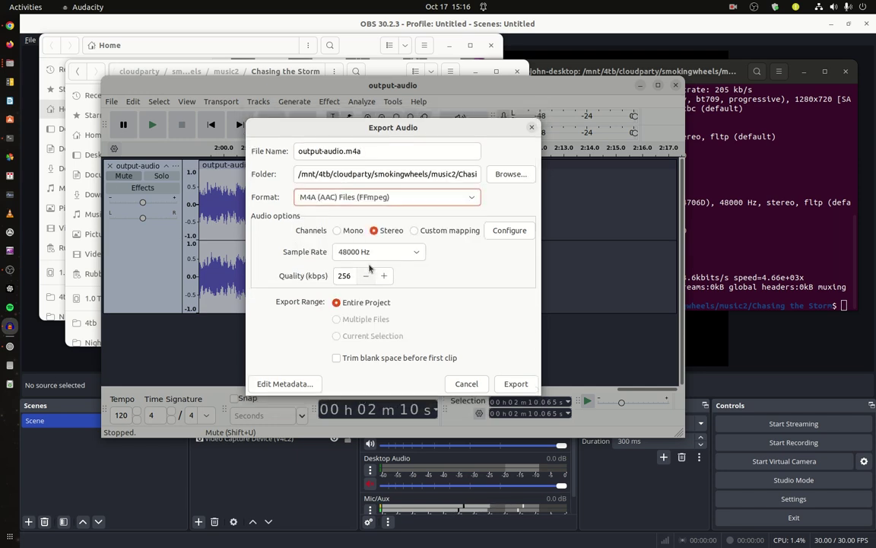
pyautogui.click(515, 384)
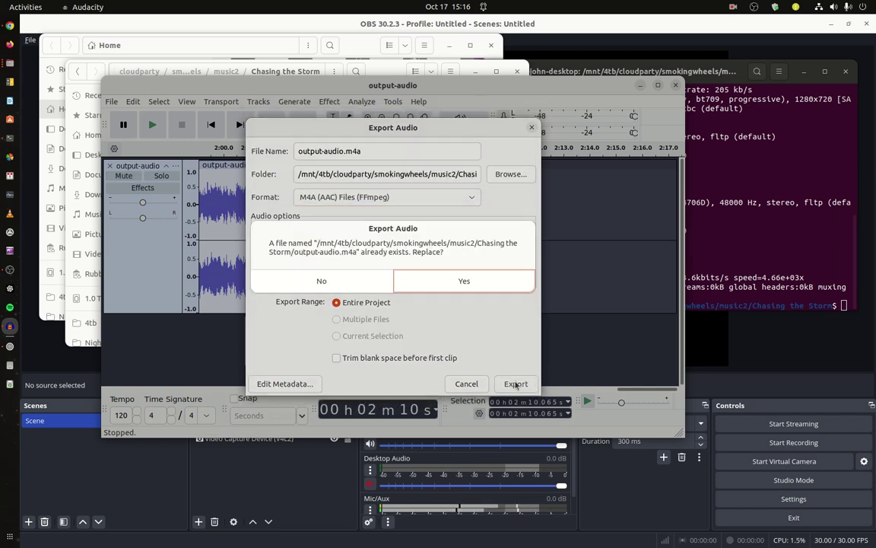
pyautogui.click(455, 281)
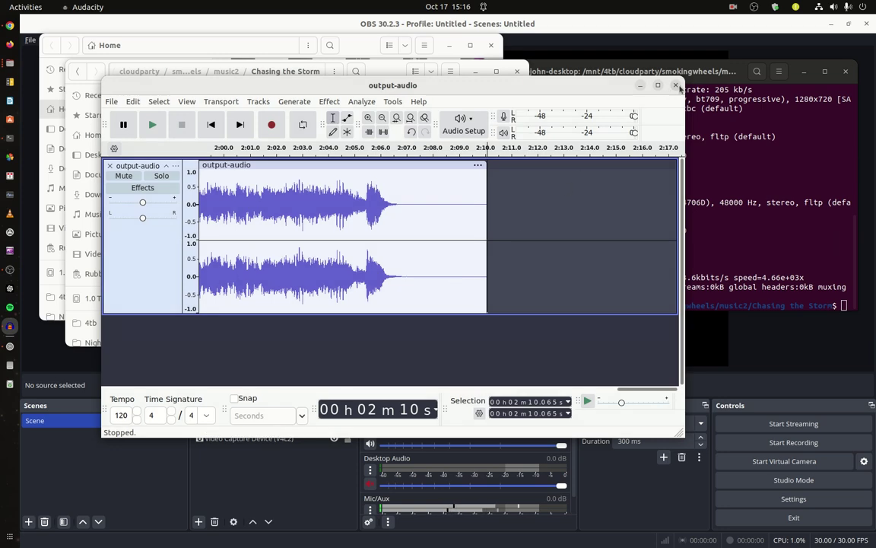
pyautogui.click(677, 86)
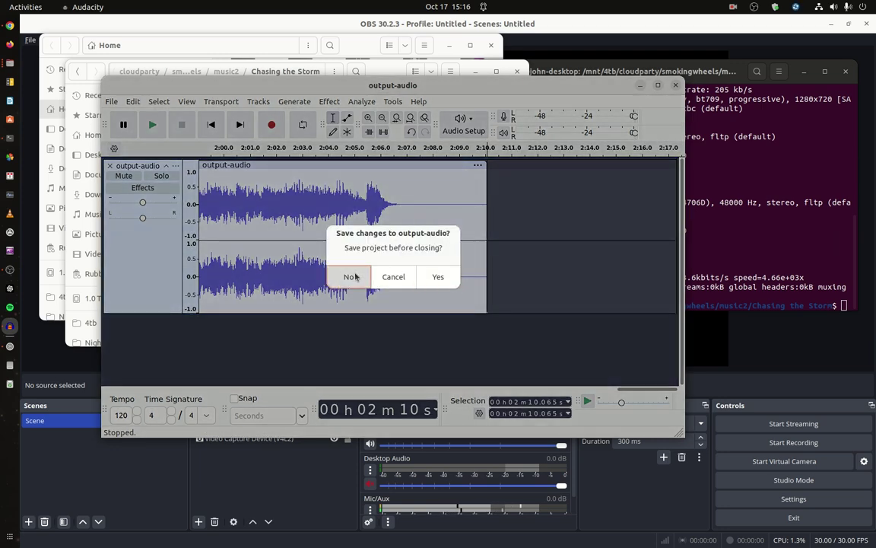
pyautogui.click(349, 277)
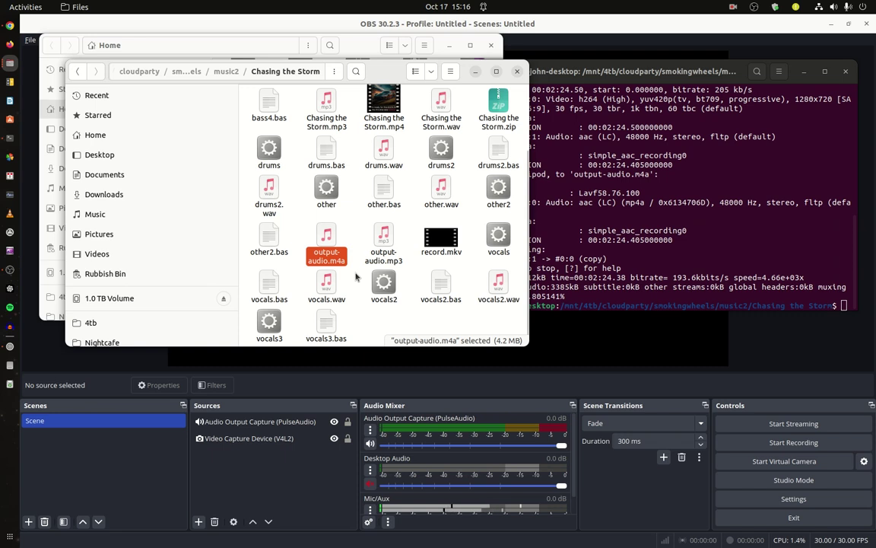
# Rename the video Chasing the Storm.mp4 to Chasing_the_Storm.mp4
pyautogui.click(386, 122)
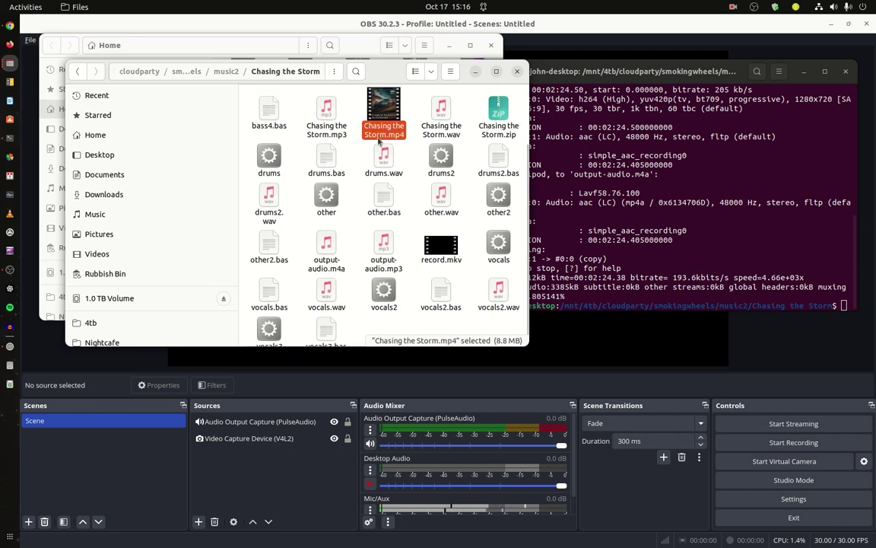
pyautogui.press('F2')
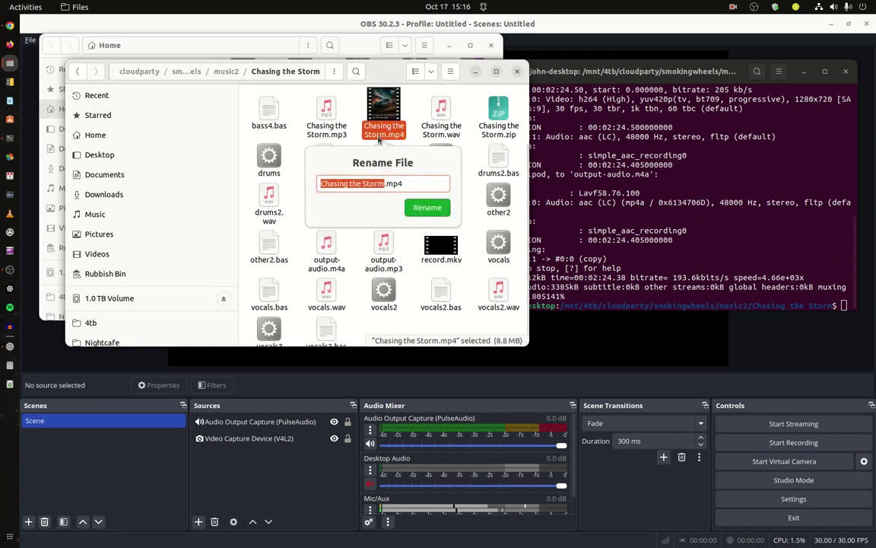
pyautogui.click(350, 183)
pyautogui.press('Delete')
pyautogui.write('_')
pyautogui.click(363, 183)
pyautogui.press('Delete')
pyautogui.write('_')
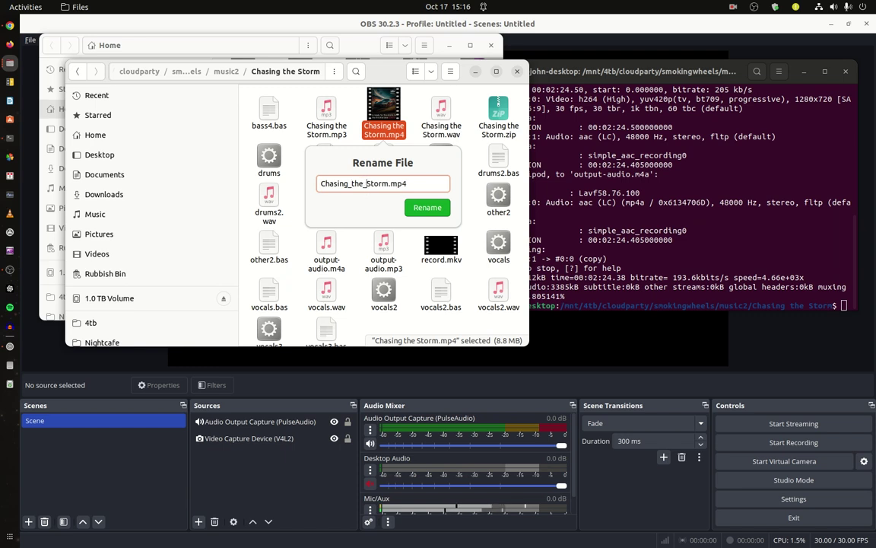
pyautogui.click(428, 208)
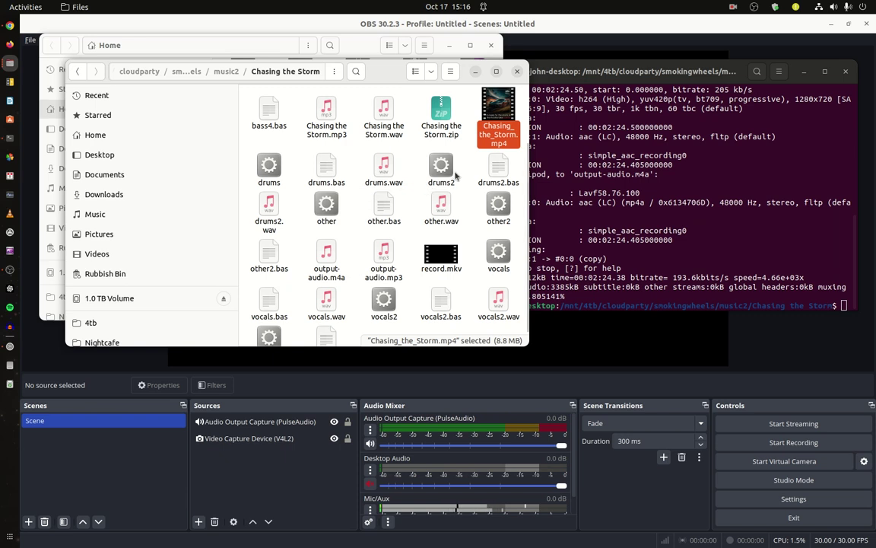
# Copy the name Chasing_the_Storm, without its extension, from the renamed video file and leave the file name as it is
pyautogui.press('F2')
pyautogui.rightClick(407, 192)
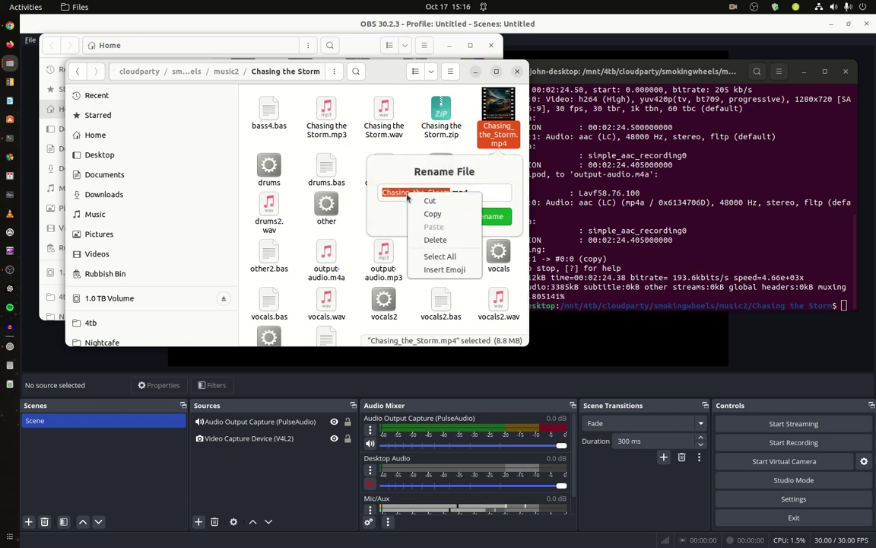
pyautogui.click(413, 213)
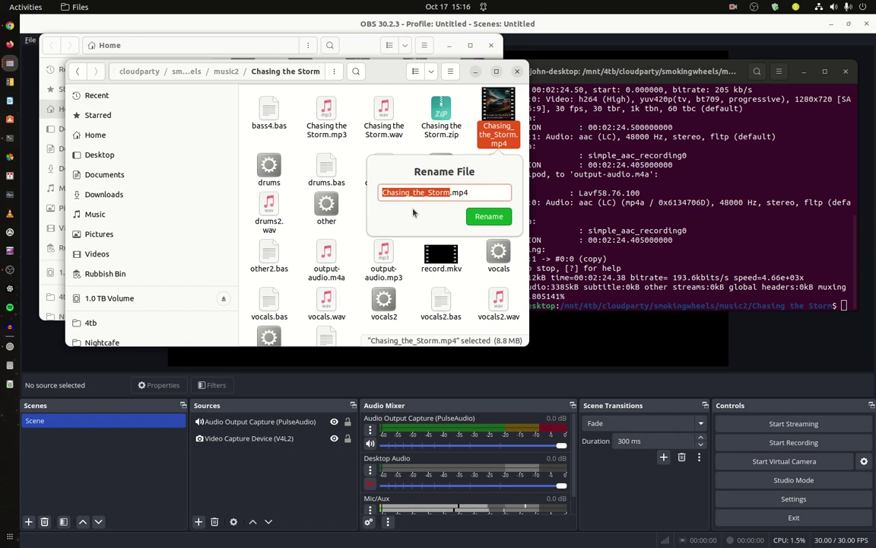
pyautogui.press('Escape')
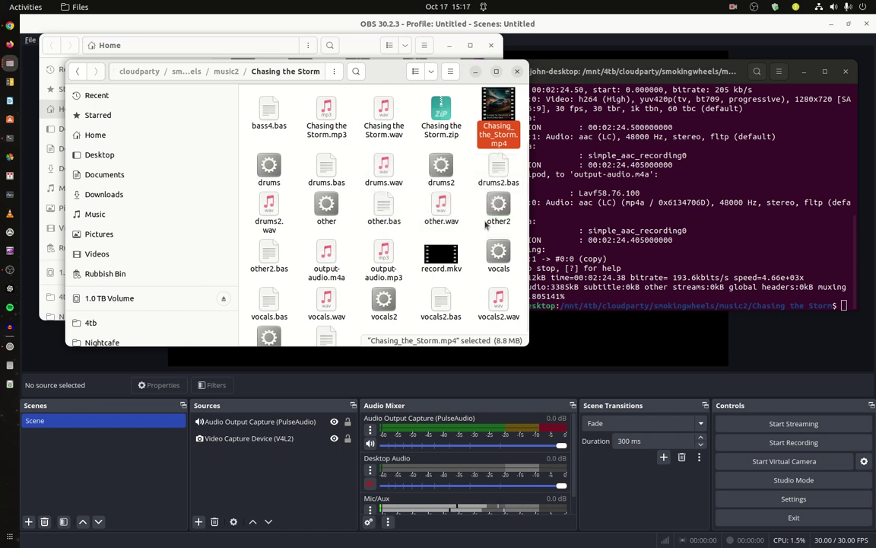
# Run ffmpeg -i Chasing_the_Storm.mp4 -i output-audio.m4a -c:v copy -map 0:v:0 -map 1:a:0 -shortest output_video.mp4 in the terminal and close it
pyautogui.click(694, 299)
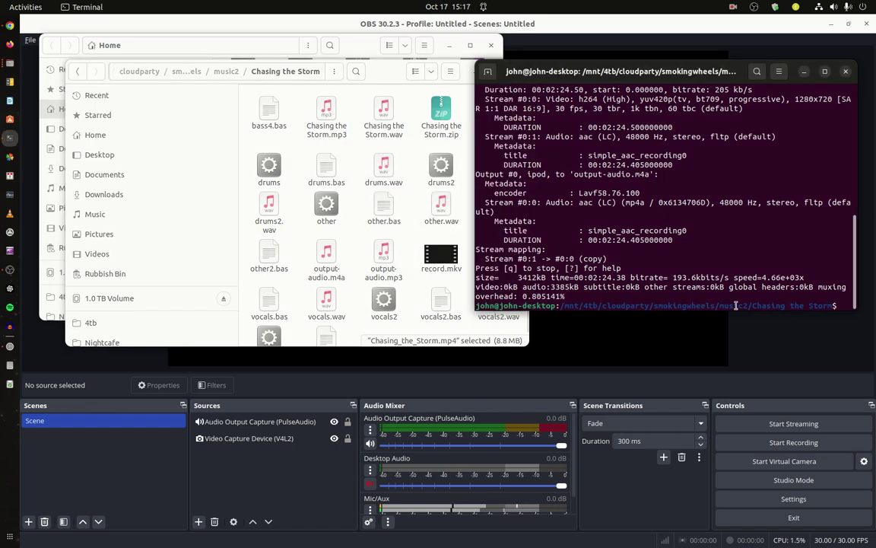
pyautogui.hotkey('ctrl', 'shift', 'v')
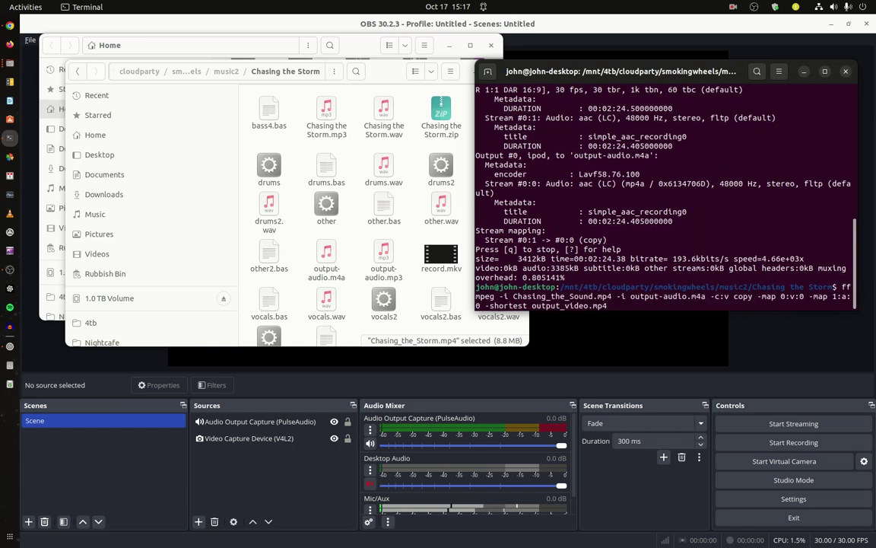
pyautogui.press('Left')
pyautogui.press('Left')
pyautogui.press('Left')
pyautogui.press('Left')
pyautogui.press('Left')
pyautogui.press('Left')
pyautogui.press('Left')
pyautogui.press('Left')
pyautogui.press('Left')
pyautogui.press('Left')
pyautogui.press('Left')
pyautogui.press('Left')
pyautogui.press('Left')
pyautogui.press('Left')
pyautogui.press('Left')
pyautogui.press('Left')
pyautogui.press('Left')
pyautogui.press('Left')
pyautogui.press('Left')
pyautogui.press('Left')
pyautogui.press('Left')
pyautogui.press('Left')
pyautogui.press('Left')
pyautogui.press('Left')
pyautogui.press('Left')
pyautogui.press('Left')
pyautogui.press('Left')
pyautogui.press('Left')
pyautogui.press('Left')
pyautogui.press('Left')
pyautogui.press('Left')
pyautogui.press('Left')
pyautogui.press('Left')
pyautogui.press('Left')
pyautogui.press('Left')
pyautogui.press('Left')
pyautogui.press('Left')
pyautogui.press('Left')
pyautogui.press('Left')
pyautogui.press('Left')
pyautogui.press('BackSpace')
pyautogui.press('BackSpace')
pyautogui.press('BackSpace')
pyautogui.press('BackSpace')
pyautogui.press('BackSpace')
pyautogui.press('BackSpace')
pyautogui.press('BackSpace')
pyautogui.press('BackSpace')
pyautogui.press('BackSpace')
pyautogui.press('BackSpace')
pyautogui.press('BackSpace')
pyautogui.press('BackSpace')
pyautogui.press('BackSpace')
pyautogui.press('BackSpace')
pyautogui.press('BackSpace')
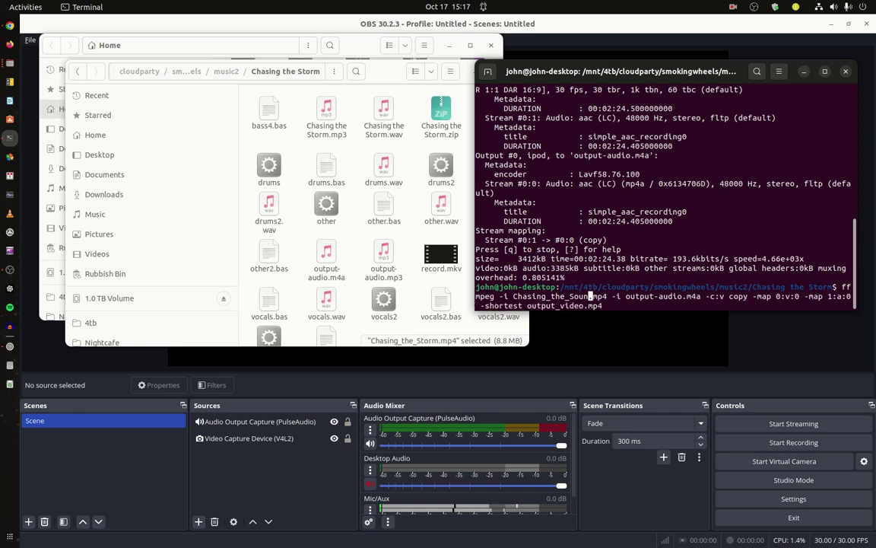
pyautogui.press('BackSpace')
pyautogui.press('BackSpace')
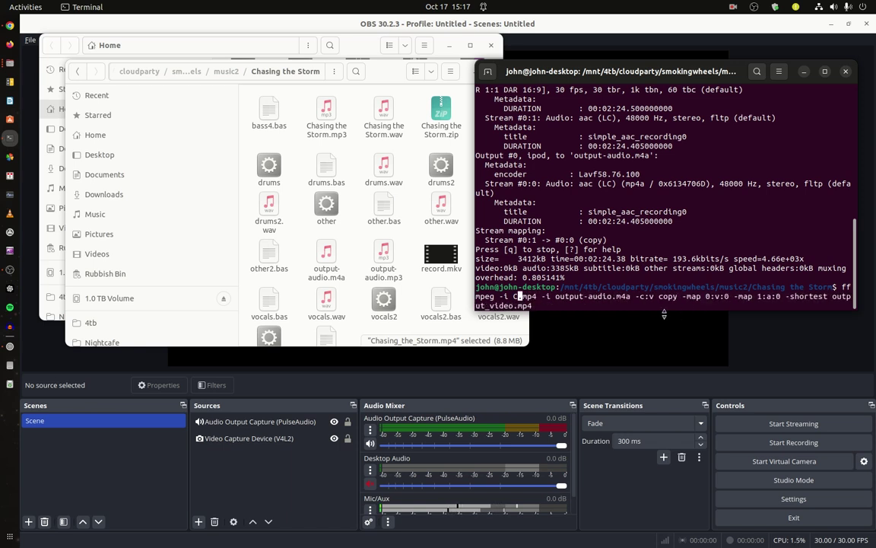
pyautogui.rightClick(517, 300)
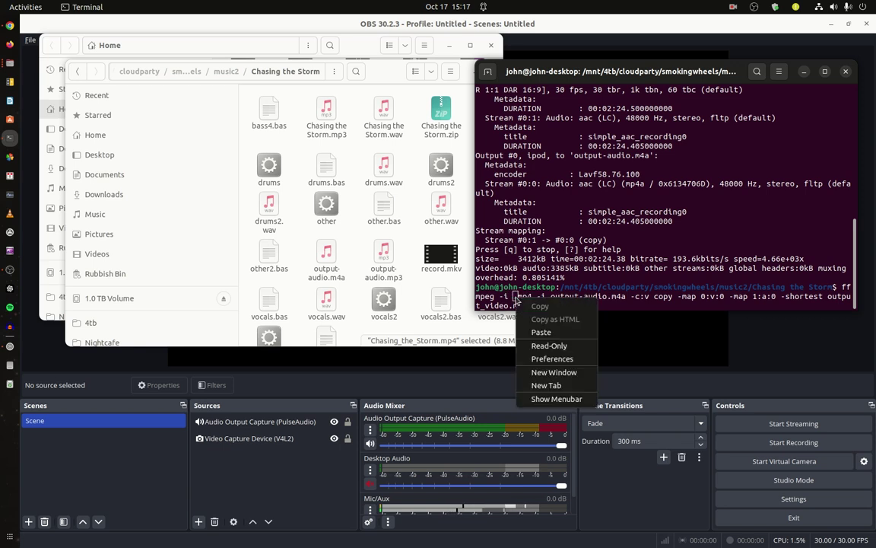
pyautogui.click(522, 332)
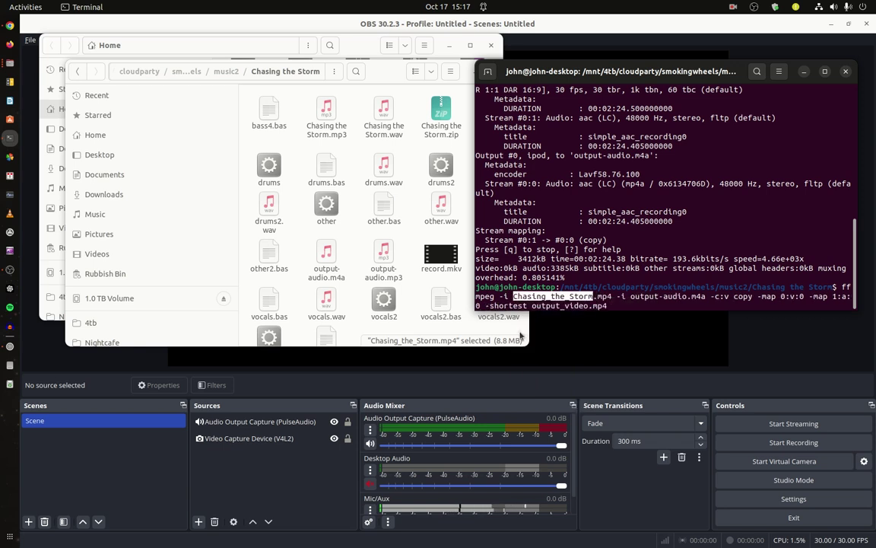
pyautogui.press('Return')
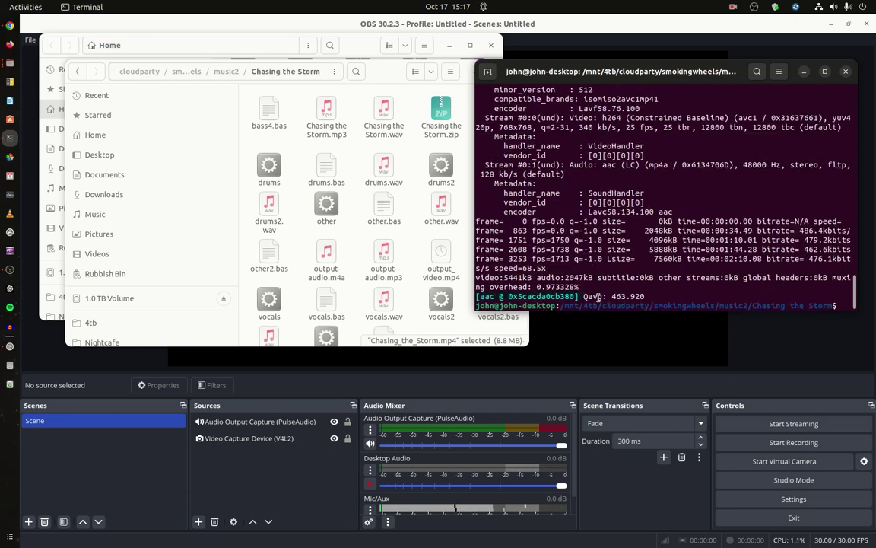
pyautogui.middleClick(761, 67)
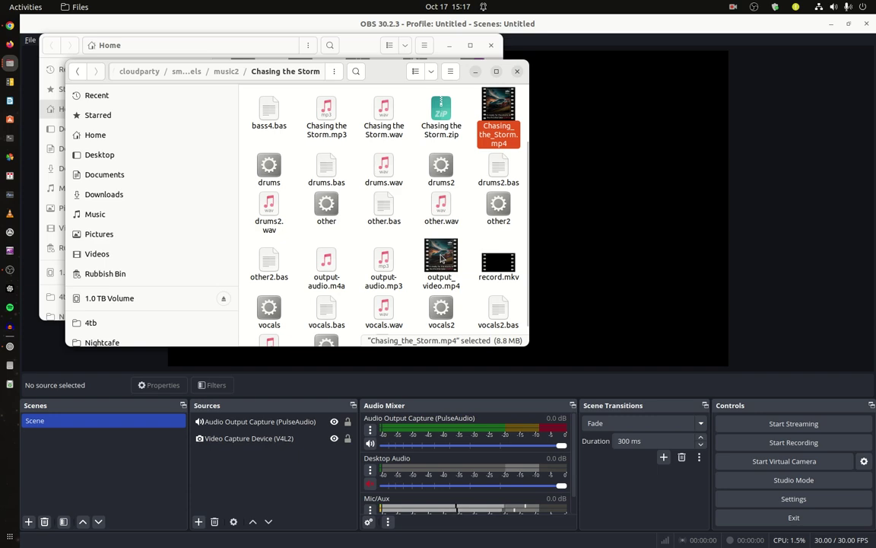
# Play output_video.mp4 from the Chasing the Storm folder and capture a screenshot of its cover artwork area
pyautogui.doubleClick(441, 259)
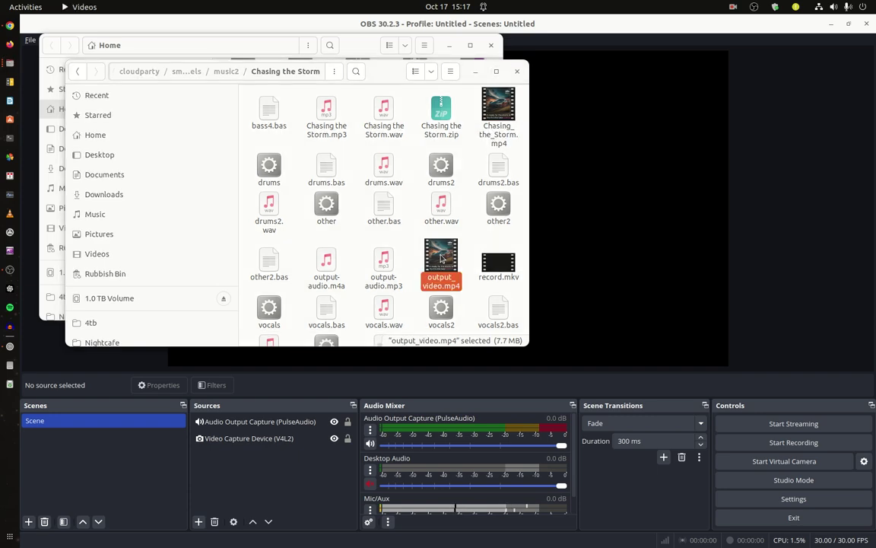
pyautogui.press('Print')
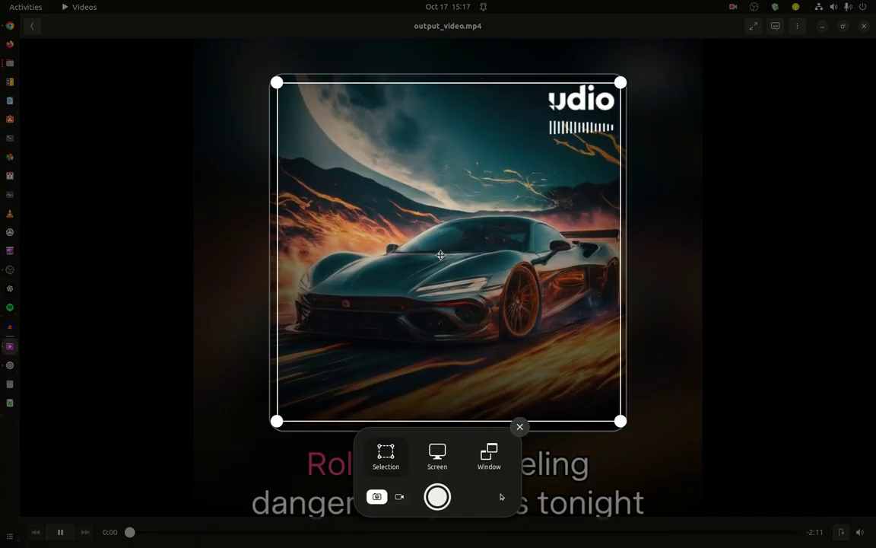
pyautogui.click(438, 496)
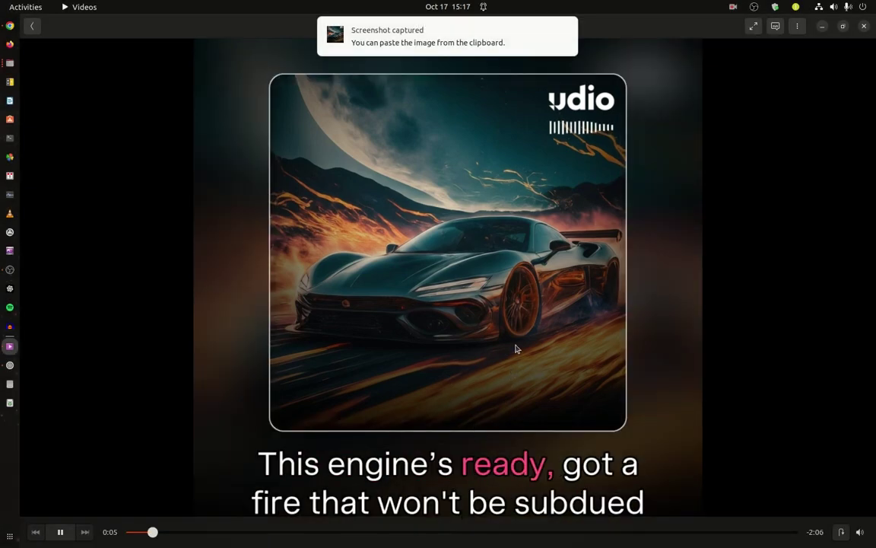